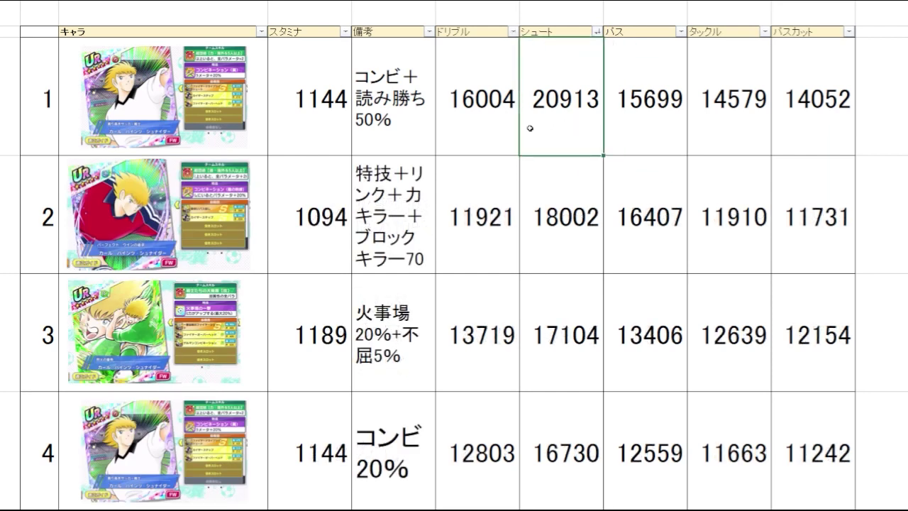
Review the cards ranked 1 to 5 by シュート, starting from the first card's row
left_click_drag(553, 121, 270, 139)
left_click(567, 239)
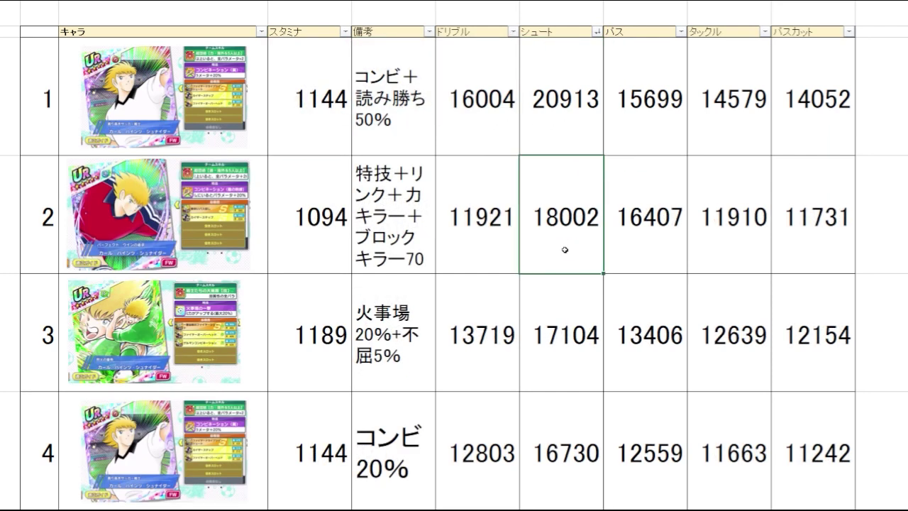
key("Down")
key("Down")
key("Down")
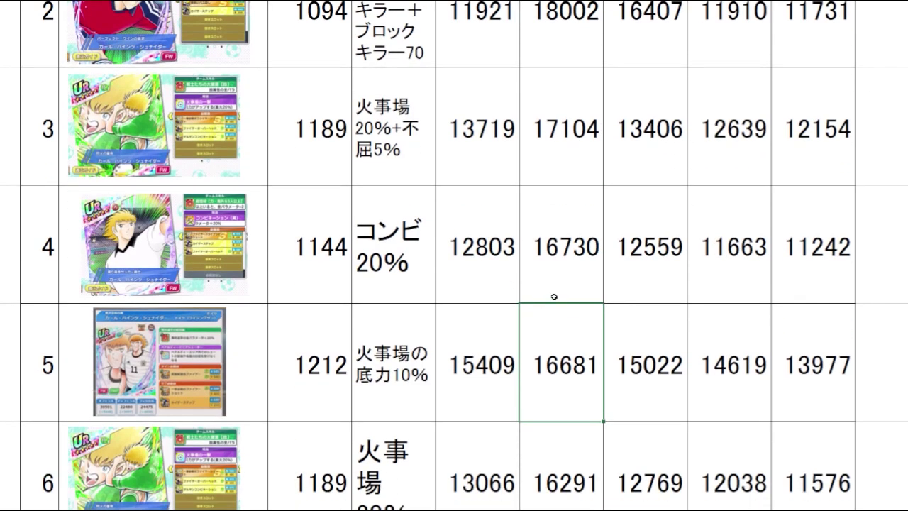
Compare the シュート values and full rows of the fourth- and fifth-ranked cards
left_click_drag(578, 282, 580, 323)
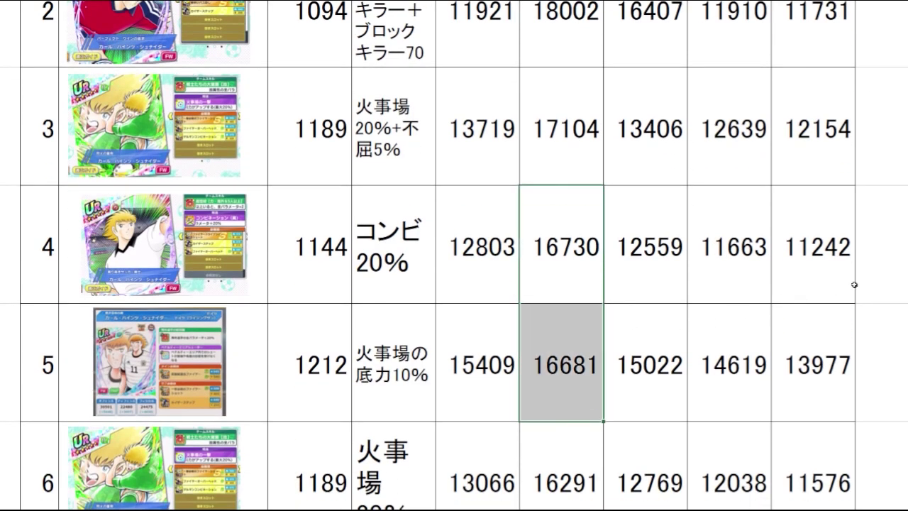
key("Down")
key("Up")
key("Down")
key("Up")
key("Down")
key("Up")
key("Down")
key("Up")
key("Down")
key("Up")
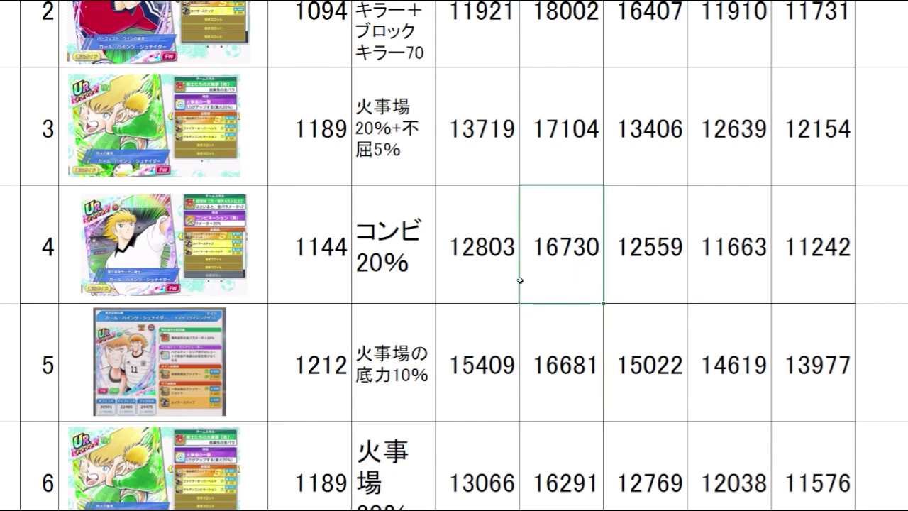
left_click_drag(556, 276, 235, 288)
left_click(563, 275)
key("Down")
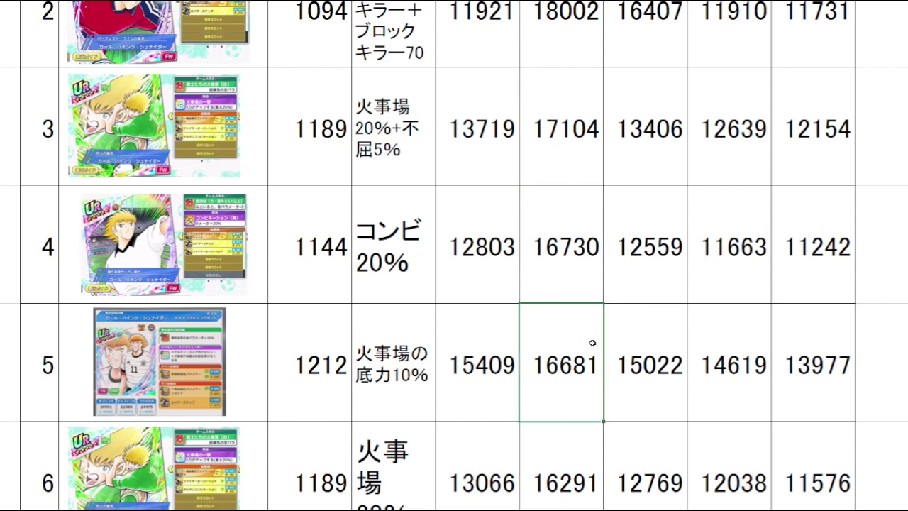
left_click_drag(576, 386, 217, 366)
left_click(565, 243)
key("Up")
key("Down")
key("Up")
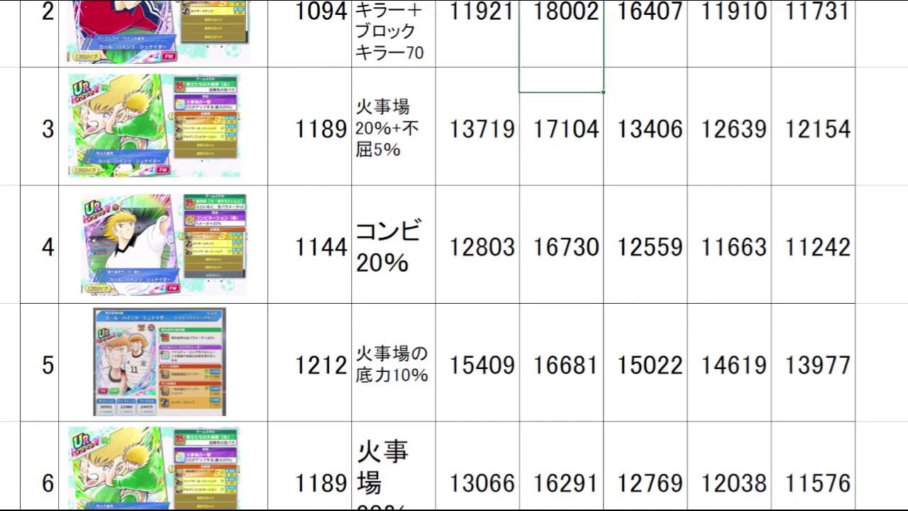
Sort the card table by パス in descending order
key("Up")
key("Up")
key("Up")
key("Up")
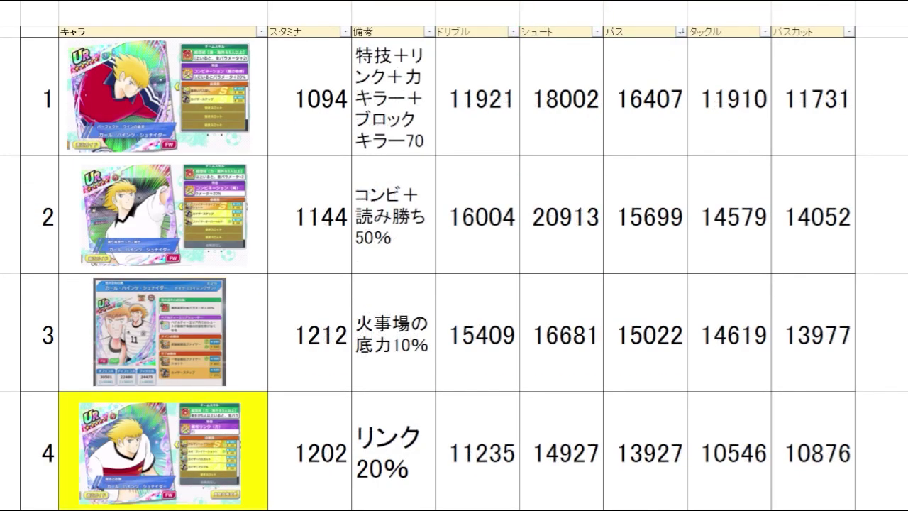
Examine the パス ranking row by row, from the first-ranked card down past rank 3
left_click_drag(652, 147, 177, 99)
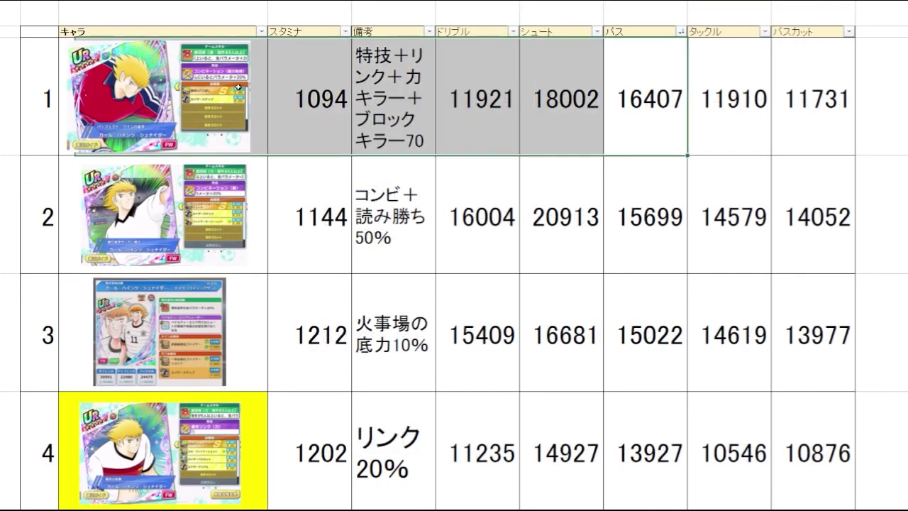
left_click_drag(641, 250, 275, 263)
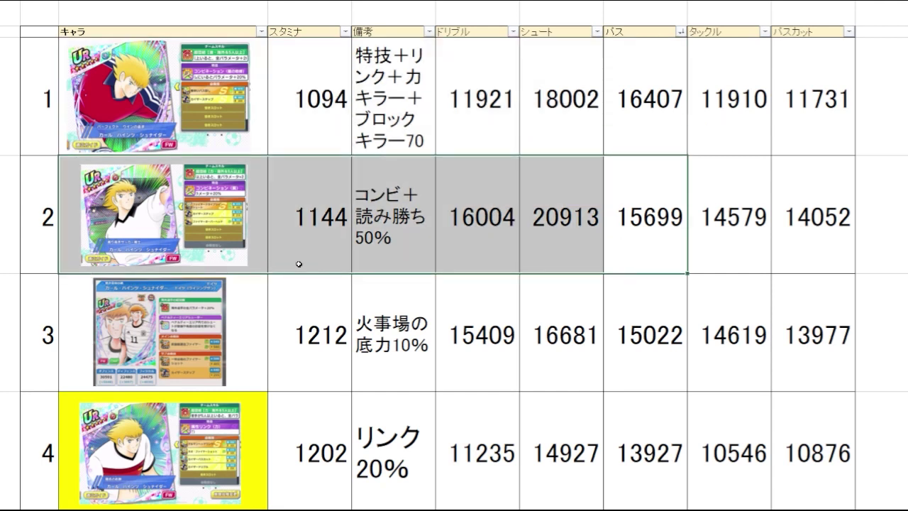
left_click_drag(669, 269, 670, 336)
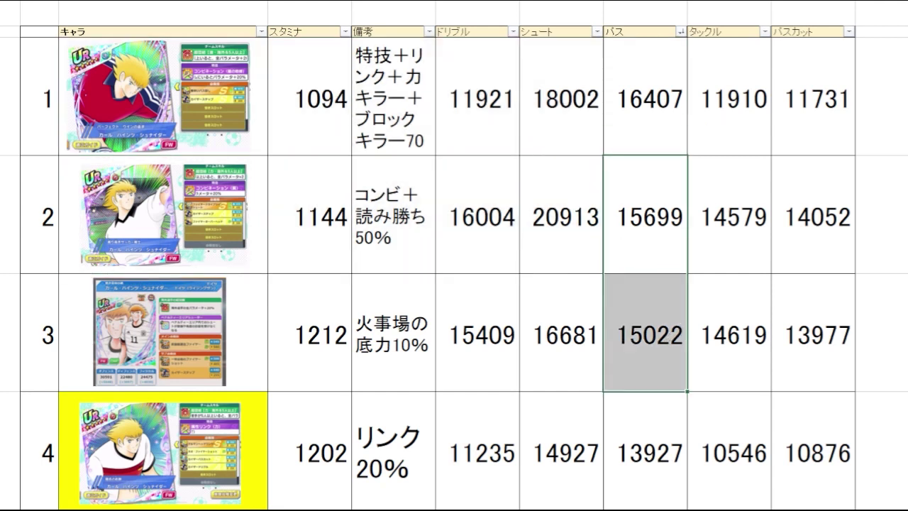
left_click(907, 250)
left_click(639, 271)
key("Down")
key("Down")
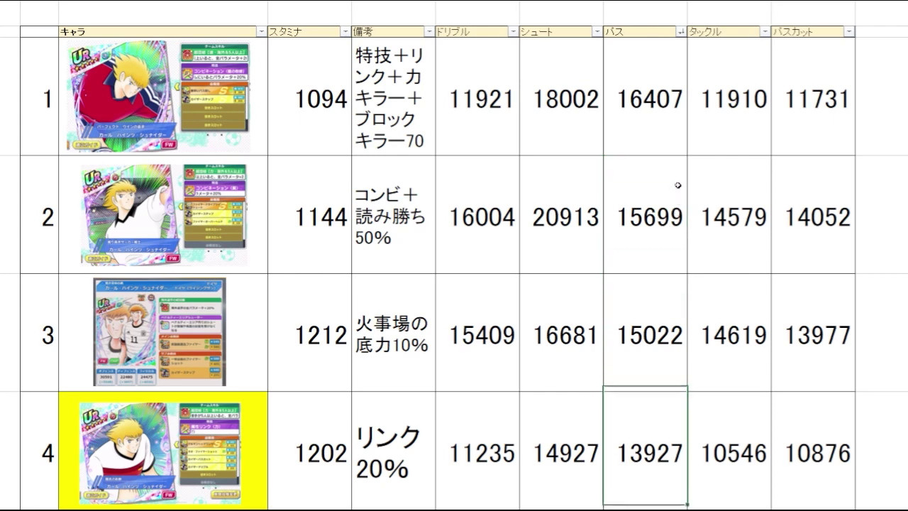
key("Down")
key("Up")
key("Up")
key("Up")
key("Up")
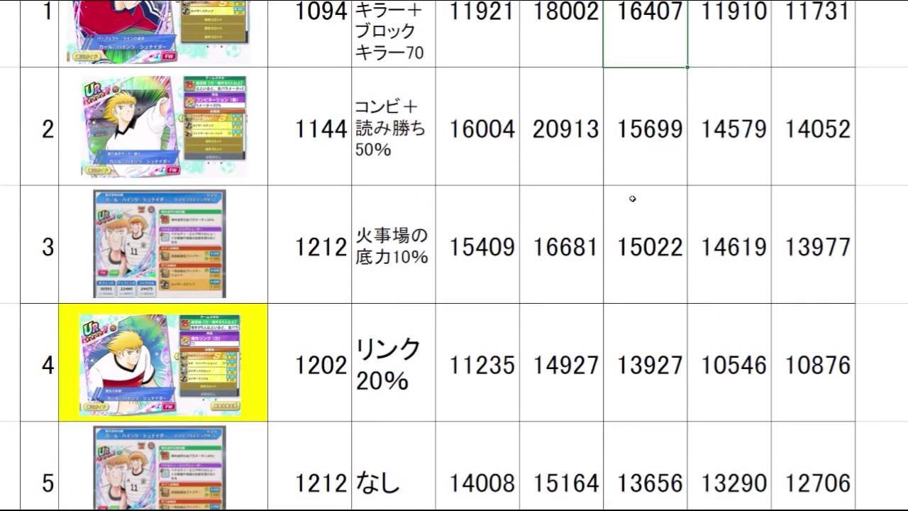
Compare the second- and third-ranked cards in the パス ranking, including the second card's ドリブル value
left_click_drag(636, 164, 508, 242)
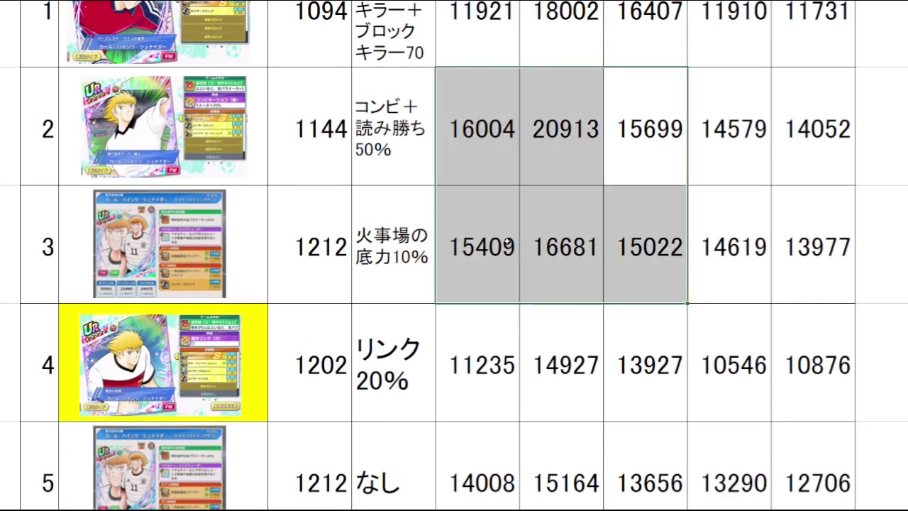
left_click(554, 154)
key("Down")
left_click(650, 119)
key("Up")
key("Up")
key("Up")
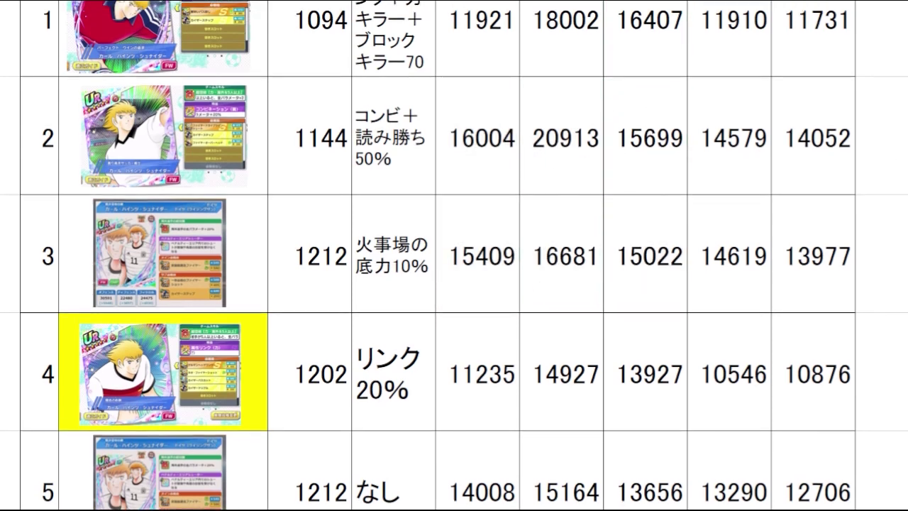
left_click(906, 248)
left_click(620, 238)
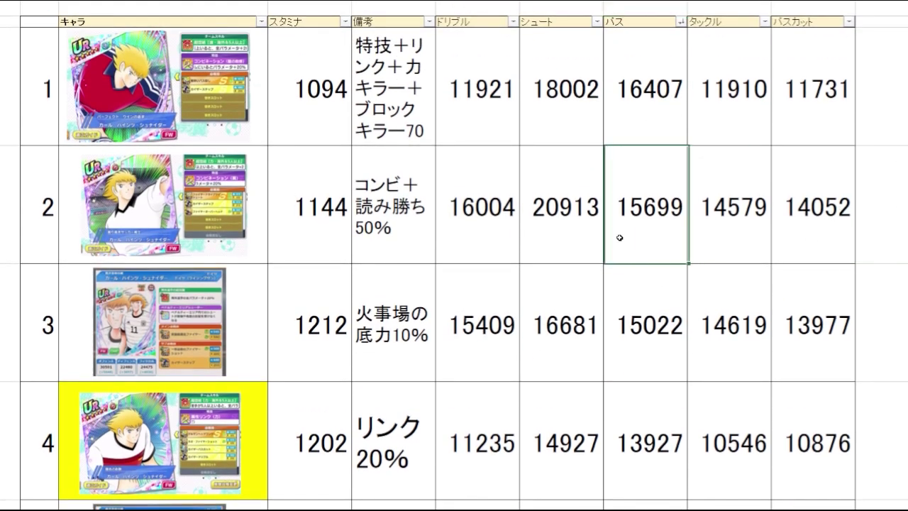
left_click(461, 234)
left_click(651, 240)
left_click(505, 233)
left_click(634, 227)
Sort the card table by タックル in descending order
left_click(905, 206)
key("Down")
key("Right")
key("Up")
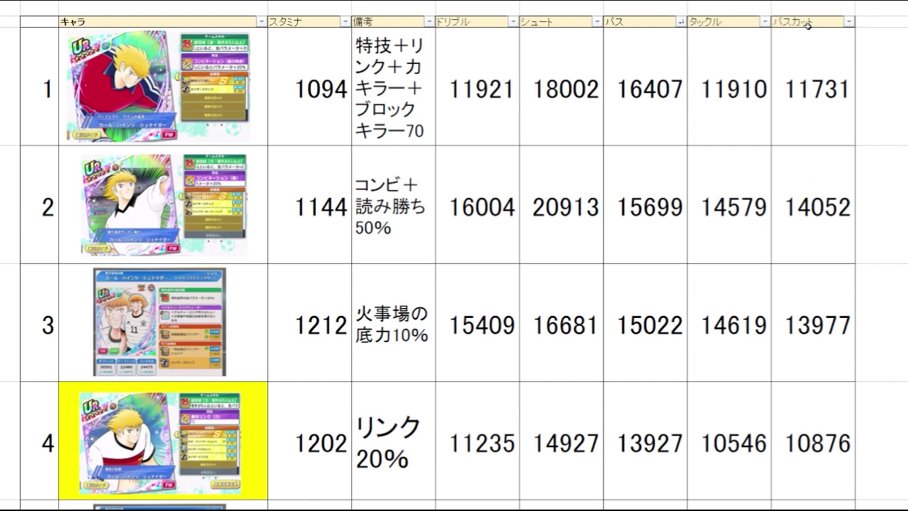
left_click(764, 22)
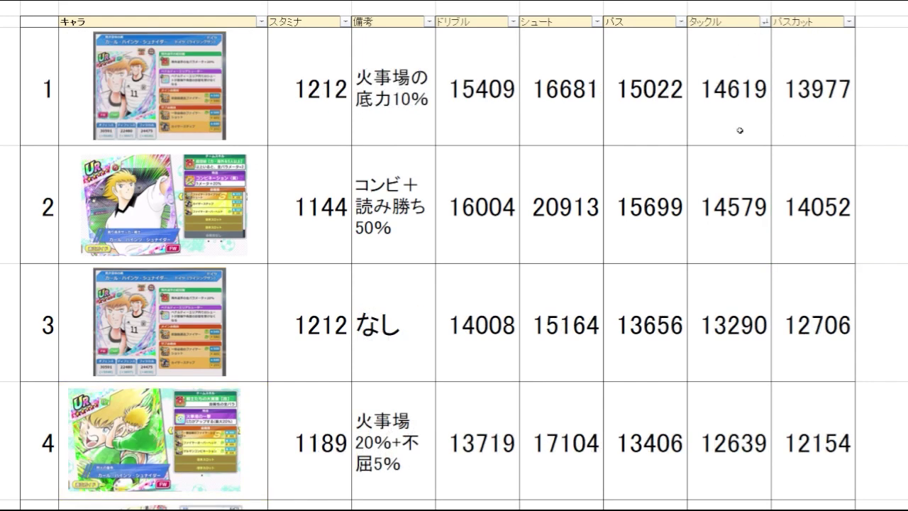
Compare the rows of the first- and second-ranked cards in the タックル ranking
left_click_drag(738, 124, 222, 142)
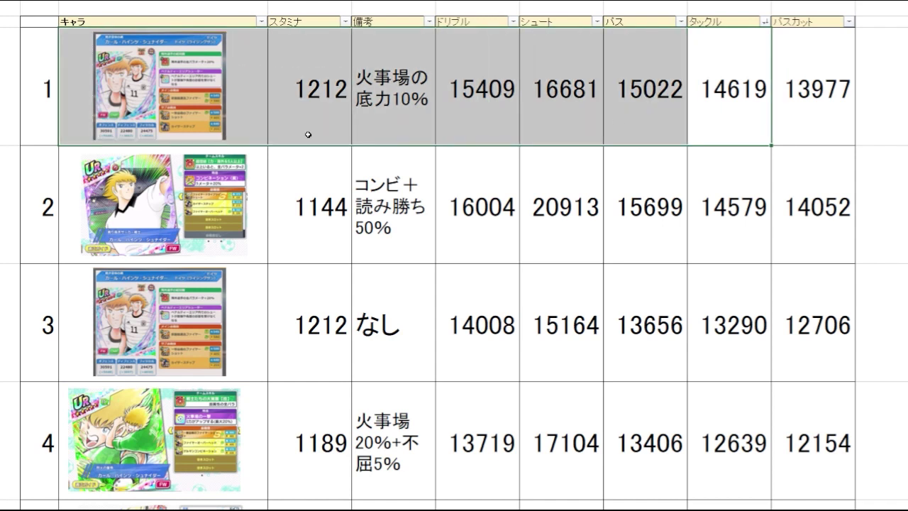
left_click(721, 92)
key("Down")
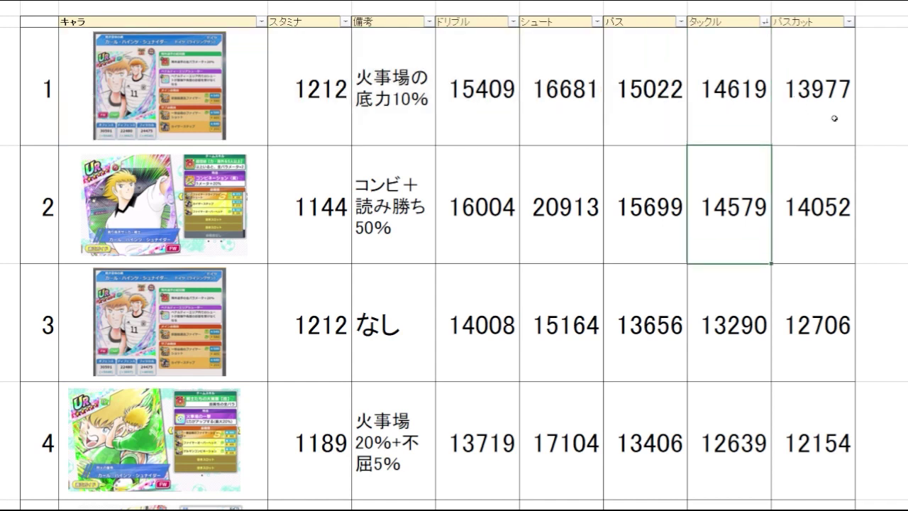
key("Up")
key("Down")
key("Up")
key("Down")
key("Up")
key("Down")
key("Up")
key("Down")
key("Right")
key("shift+space")
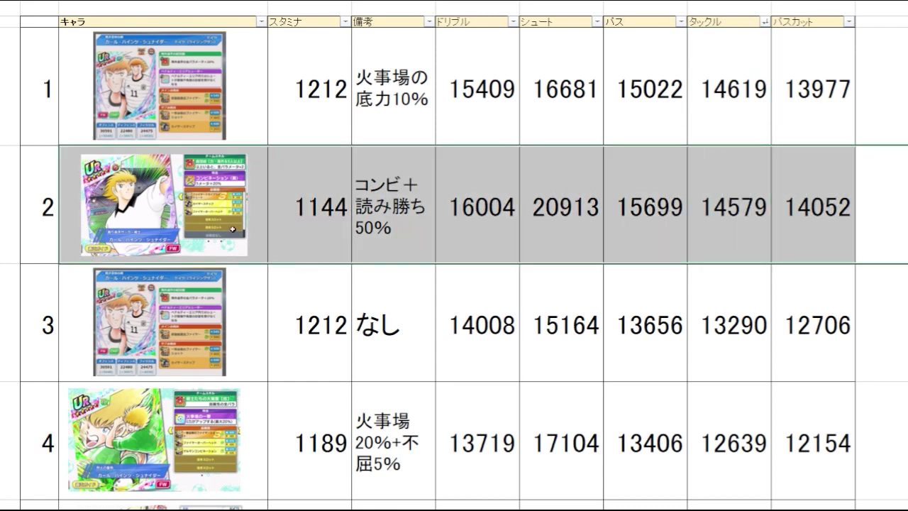
left_click(718, 203)
key("Right")
key("Left")
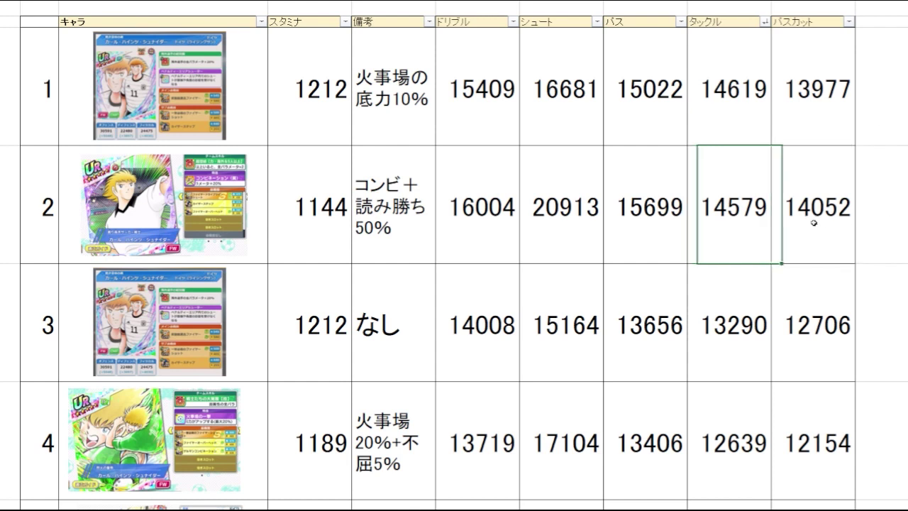
Sort the card table by パスカット in descending order
left_click(842, 207)
left_click(849, 22)
left_click(832, 50)
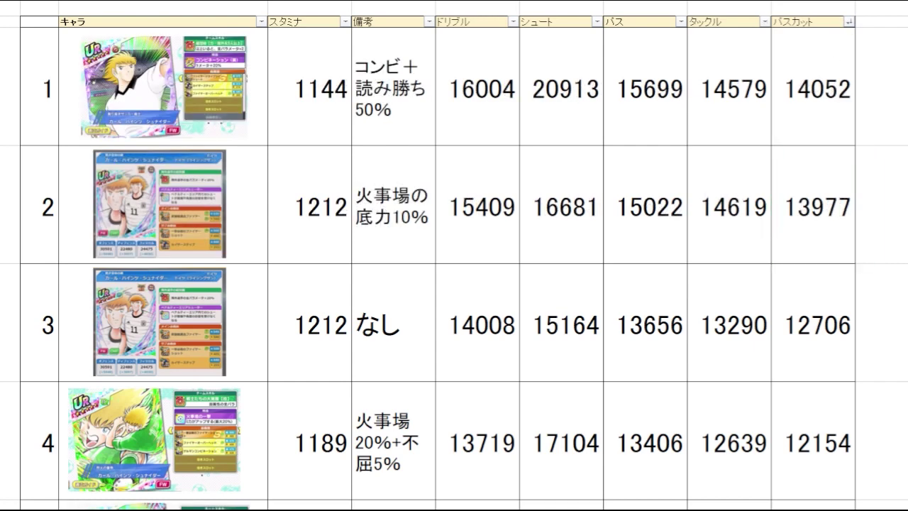
Examine the top card's パスカット value against the second-ranked card's
left_click_drag(878, 101, 640, 104)
left_click(904, 195)
left_click_drag(823, 193, 841, 114)
left_click(906, 203)
left_click_drag(804, 201, 812, 131)
left_click(905, 199)
left_click_drag(811, 119, 758, 126)
Compare the second- and third-ranked cards' rows in the パスカット ranking and check the top card's シュート value
left_click_drag(900, 225, 391, 262)
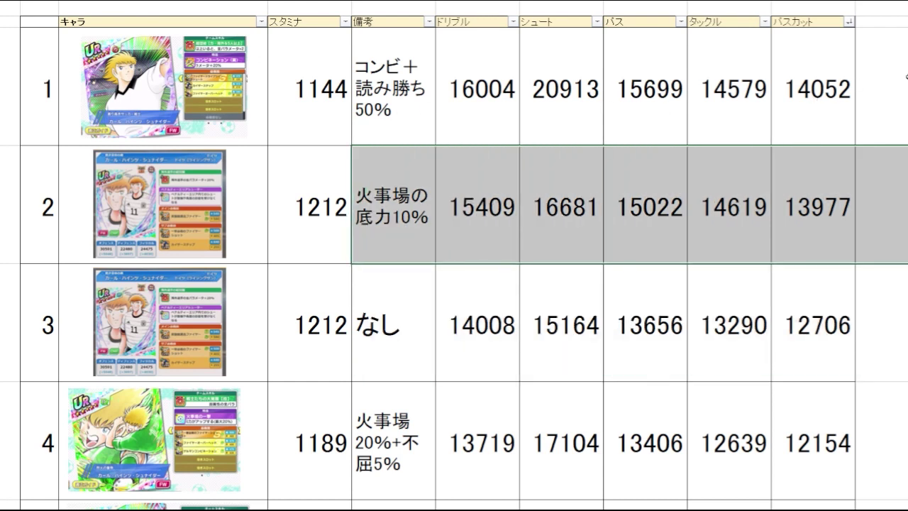
left_click_drag(880, 234, 402, 299)
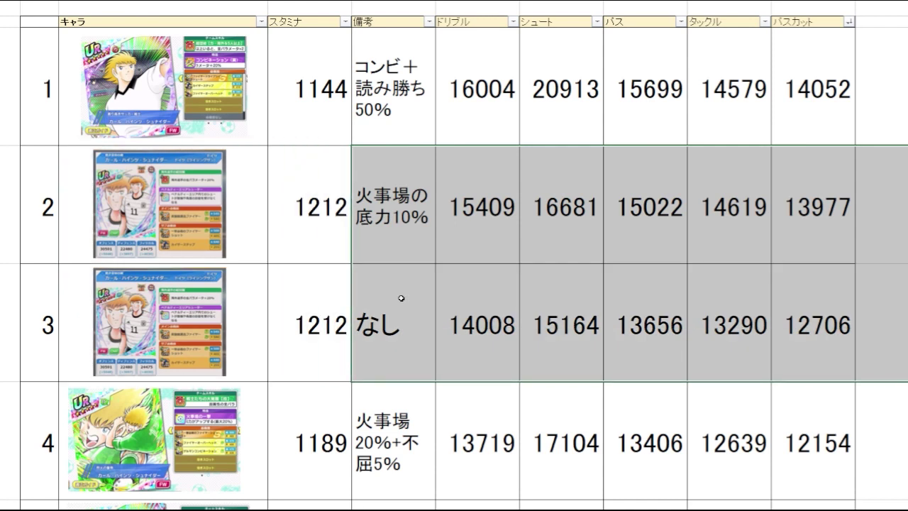
left_click_drag(901, 323, 332, 327)
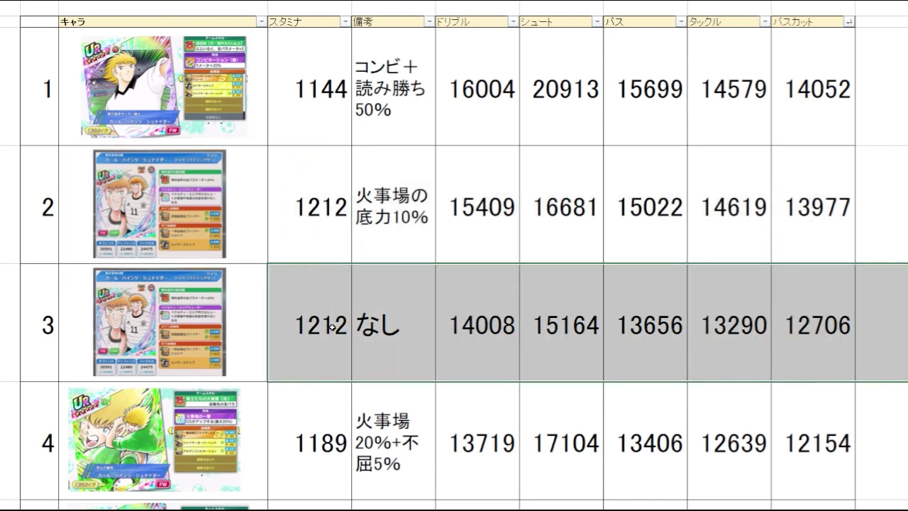
left_click(798, 306)
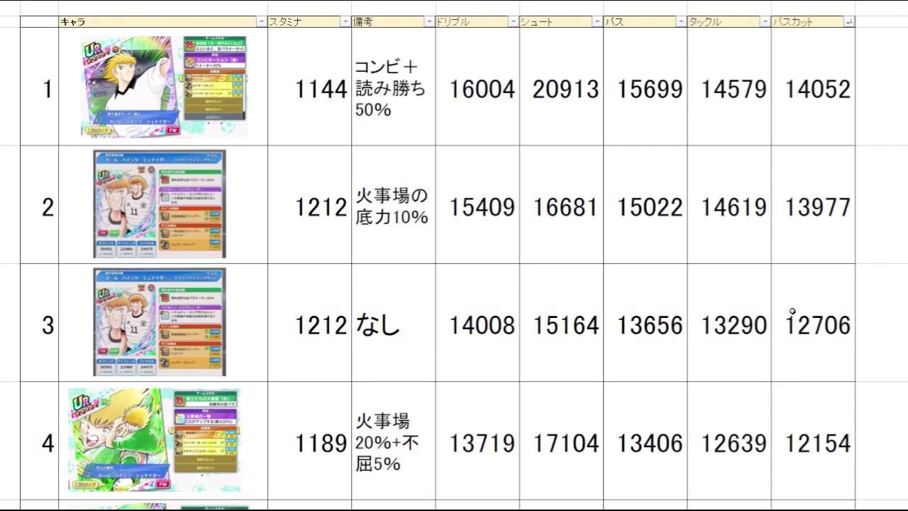
left_click(547, 120)
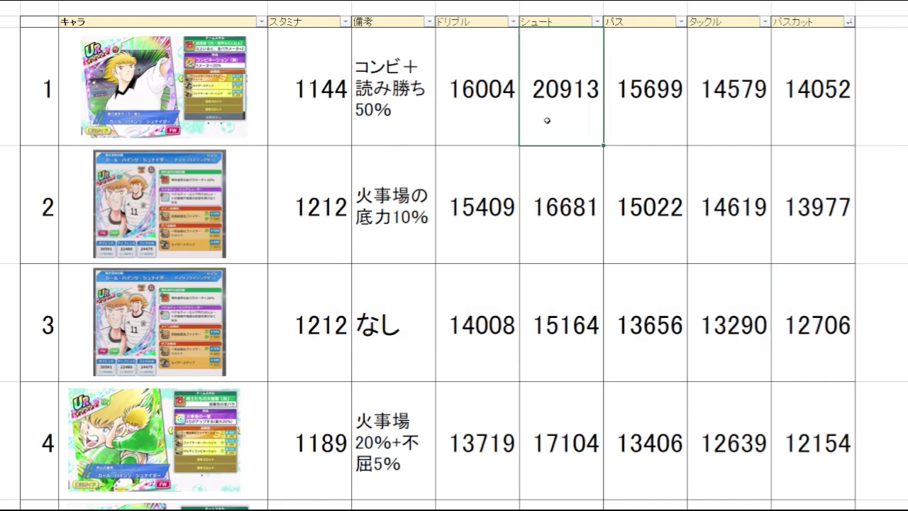
left_click(882, 87)
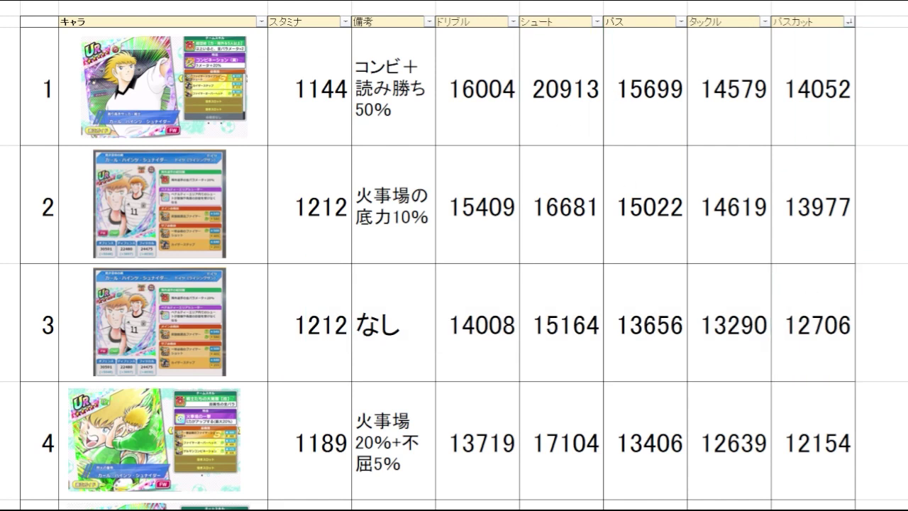
left_click_drag(887, 205, 466, 296)
left_click_drag(884, 320, 347, 277)
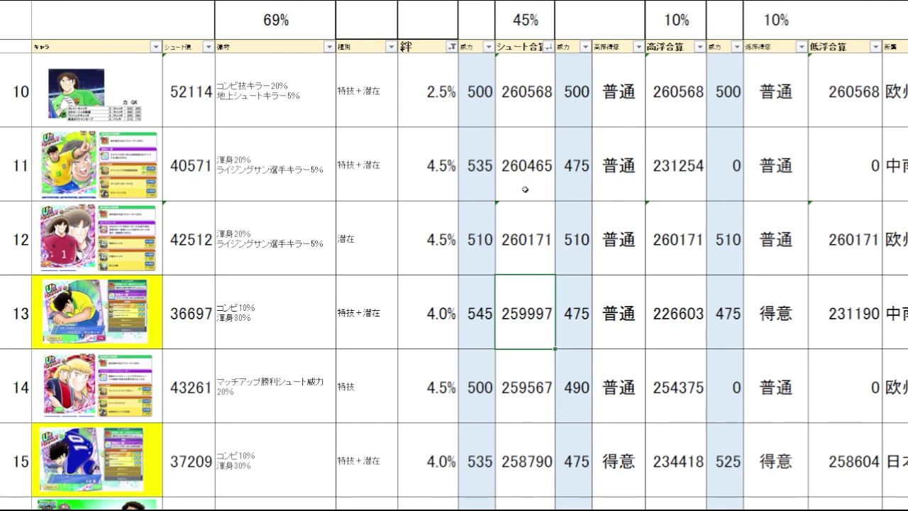
Examine the rows and シュート合算 values of the cards ranked 13 and 14
left_click_drag(522, 327, 167, 317)
left_click_drag(497, 313, 509, 315)
left_click(544, 380)
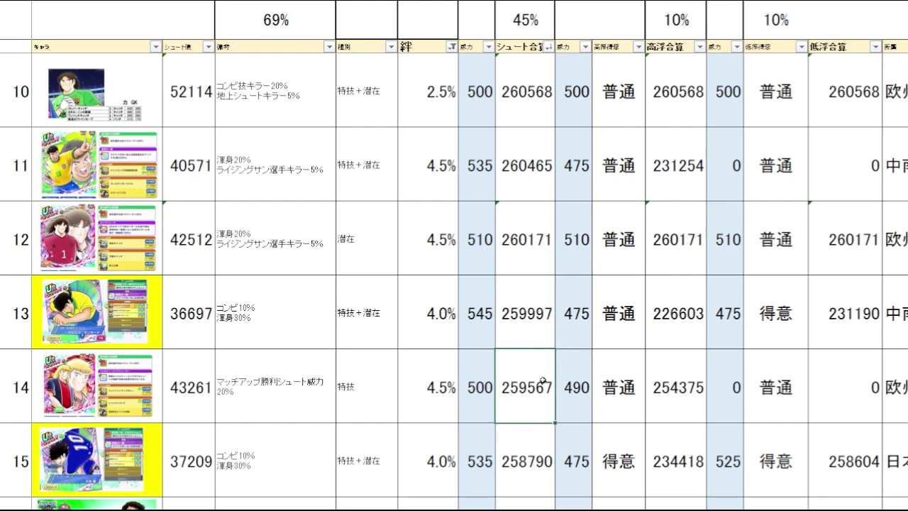
left_click_drag(539, 394, 155, 399)
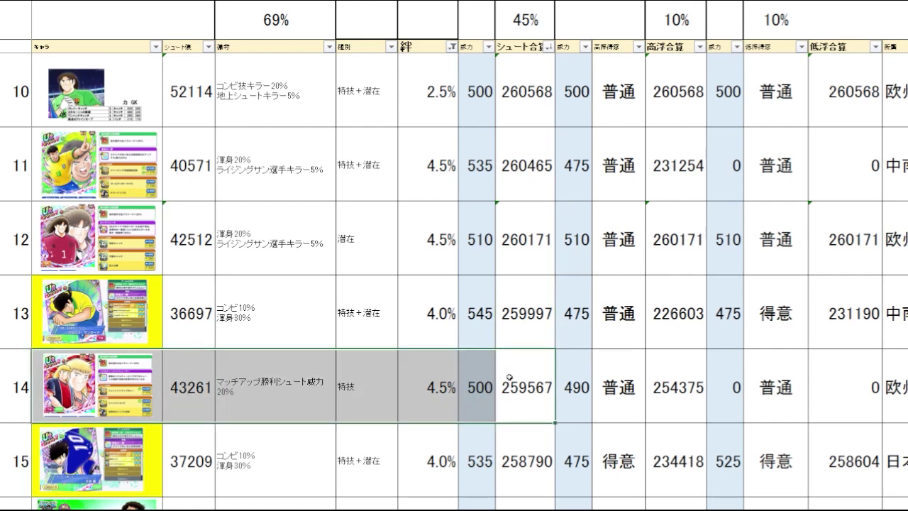
left_click_drag(509, 377, 516, 375)
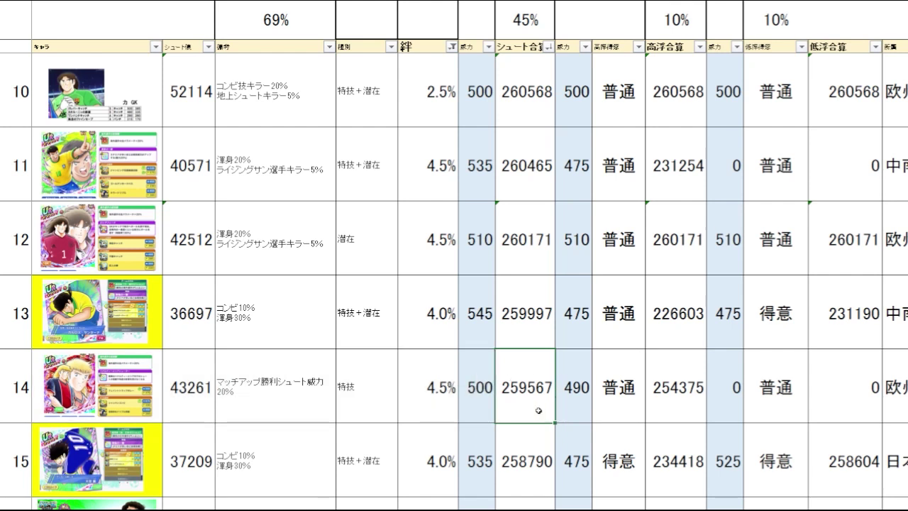
key("Up")
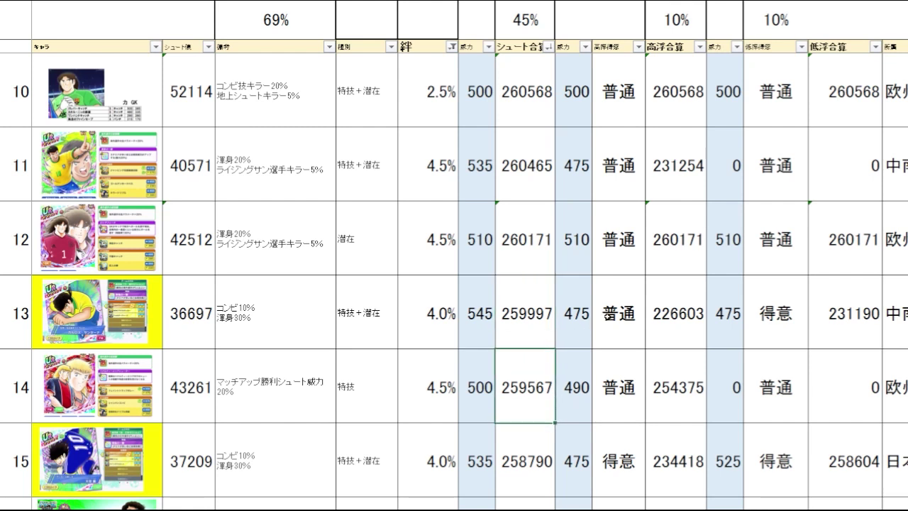
key("Down")
key("Up")
key("Down")
Compare the シュート合算 value of the rank 13 card with those of its neighbours, including the full rank 12 row
left_click(522, 316)
key("Down")
key("Down")
key("Up")
key("Up")
key("Down")
key("Up")
left_click_drag(520, 337, 150, 344)
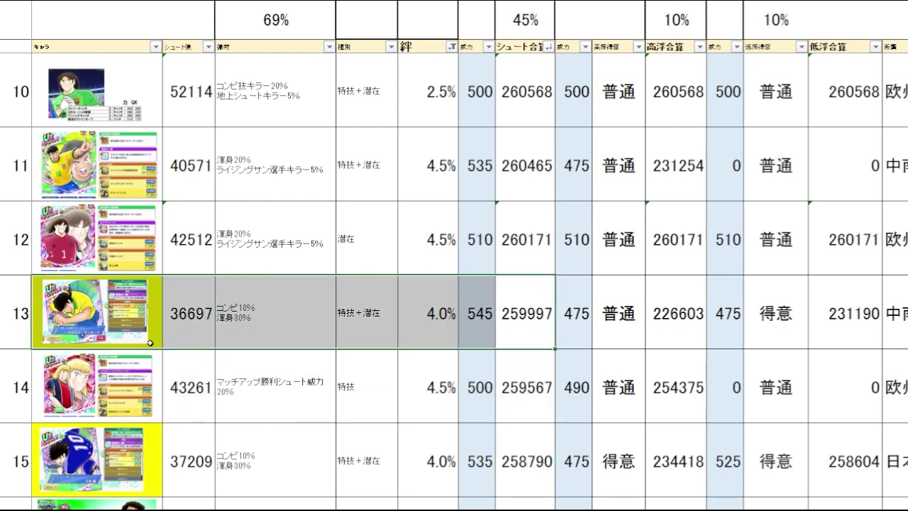
left_click(517, 328)
left_click_drag(521, 250, 131, 260)
left_click(539, 250)
key("Down")
key("Down")
key("Down")
key("Down")
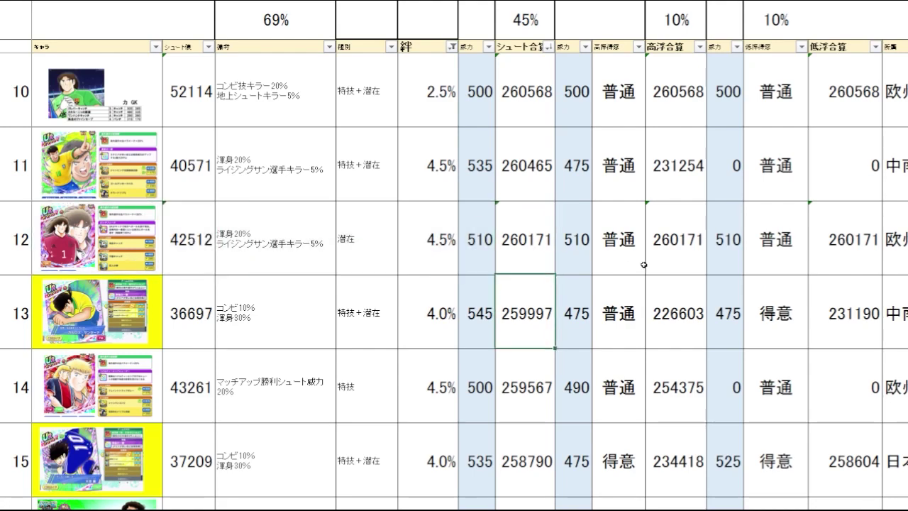
Look down the シュート合算 ranking from rank 13 and examine the full row of the rank 26 card
key("Down")
key("Down")
key("Down")
key("Down")
key("Down")
key("Down")
key("Down")
key("Down")
key("Down")
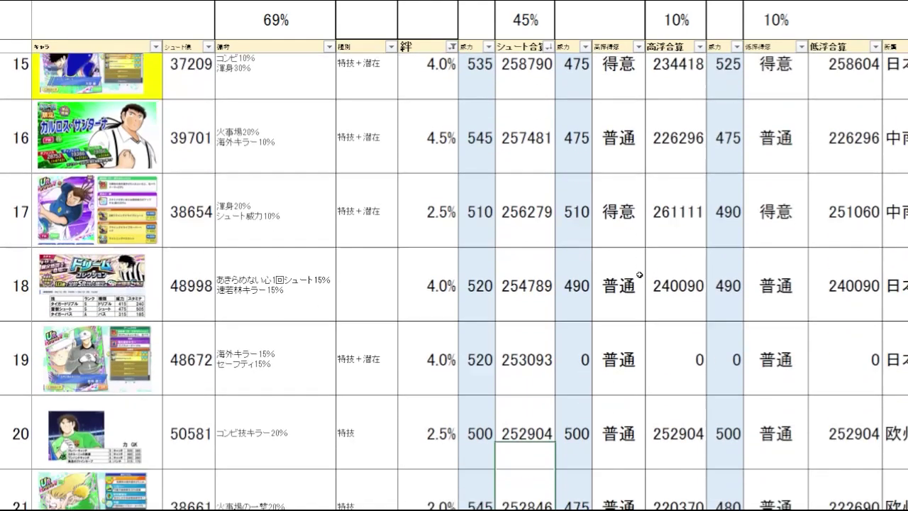
scroll(639, 275, "down", 1)
left_click_drag(532, 334, 150, 331)
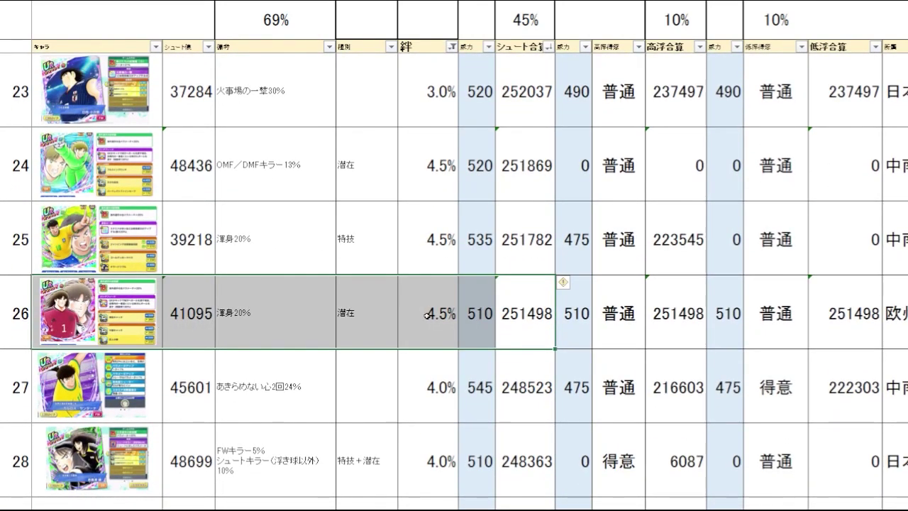
Look through the シュート合算 values above rank 26 and onward down to the rank 58 card
left_click(516, 305)
key("Up")
key("Down")
key("Up")
key("Up")
key("Up")
key("Up")
key("Up")
key("Up")
key("Up")
key("Up")
key("Up")
key("Up")
key("Up")
key("Up")
key("Up")
key("Down")
key("Down")
key("Down")
key("Down")
key("Down")
key("Down")
key("Down")
key("Down")
key("Down")
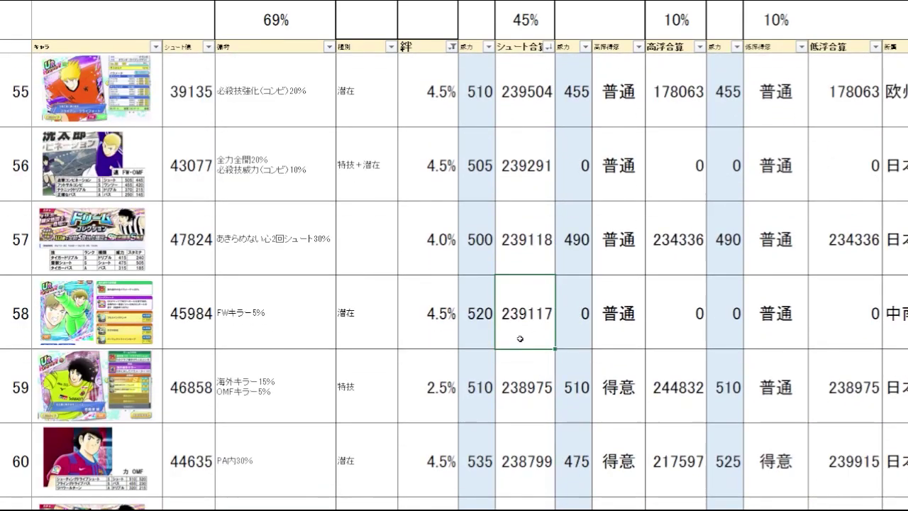
Choose 力 in the cell above the 絆 heading and check the rank 58 card's row and シュート合算 value
left_click_drag(521, 340, 156, 342)
left_click(522, 322)
left_click(424, 17)
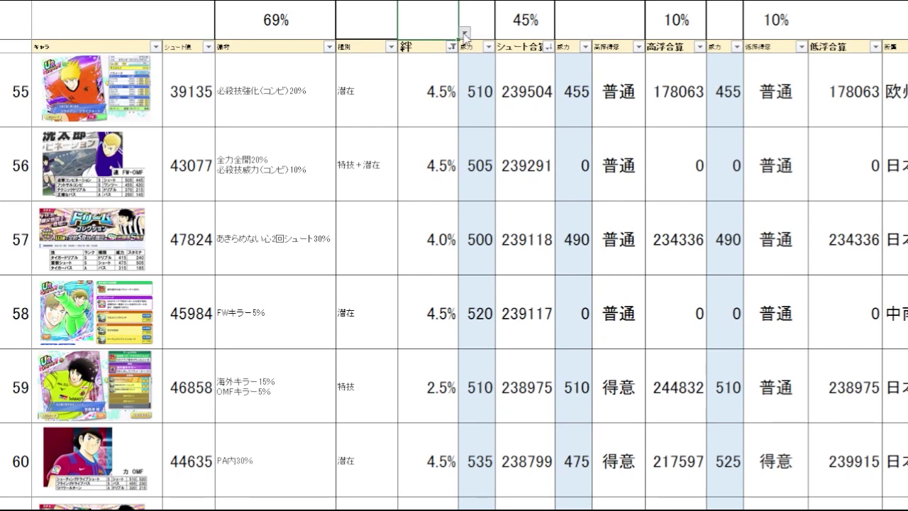
left_click(447, 43)
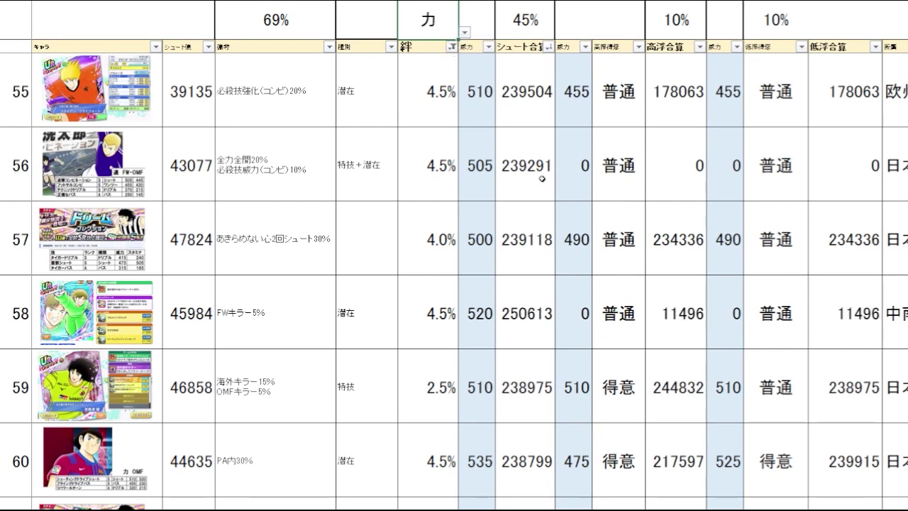
left_click(539, 328)
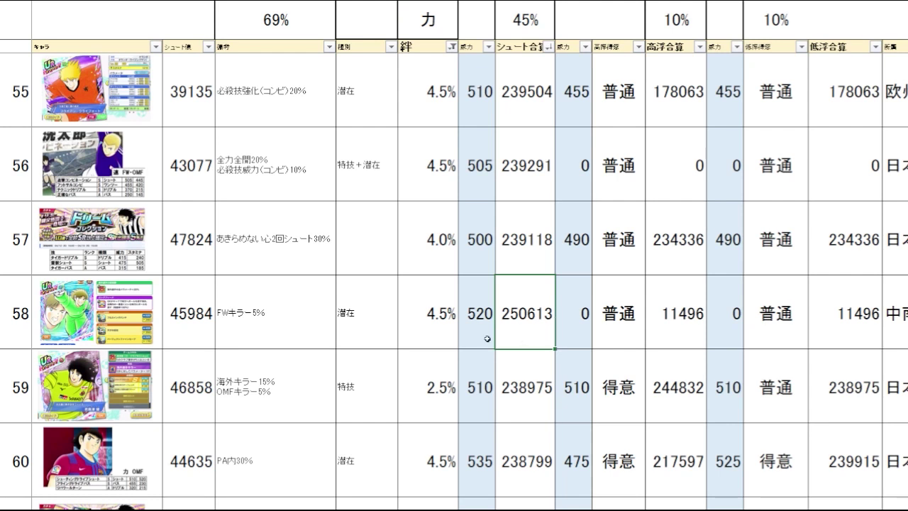
left_click_drag(512, 339, 238, 332)
left_click(526, 321)
Clear the 力 selection above the 絆 heading and recheck the rank 58 card against rank 57
left_click(422, 24)
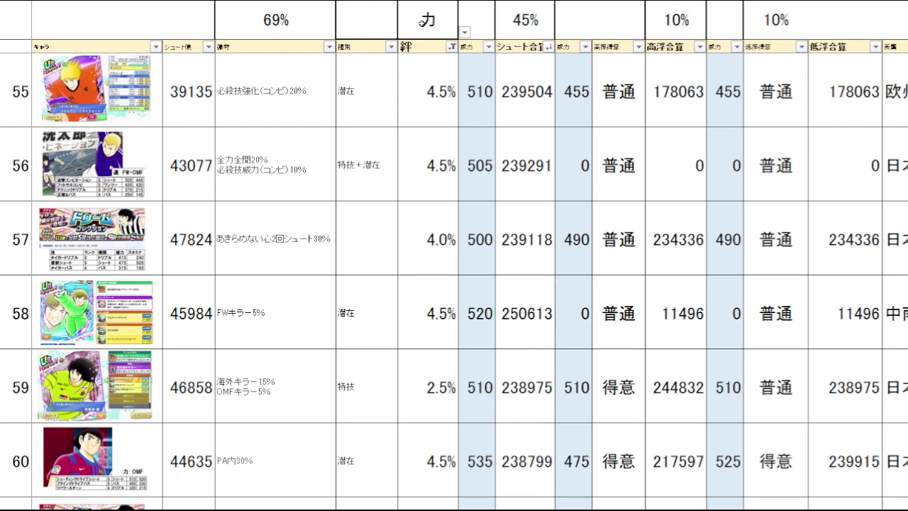
key("Delete")
left_click(532, 327)
key("Up")
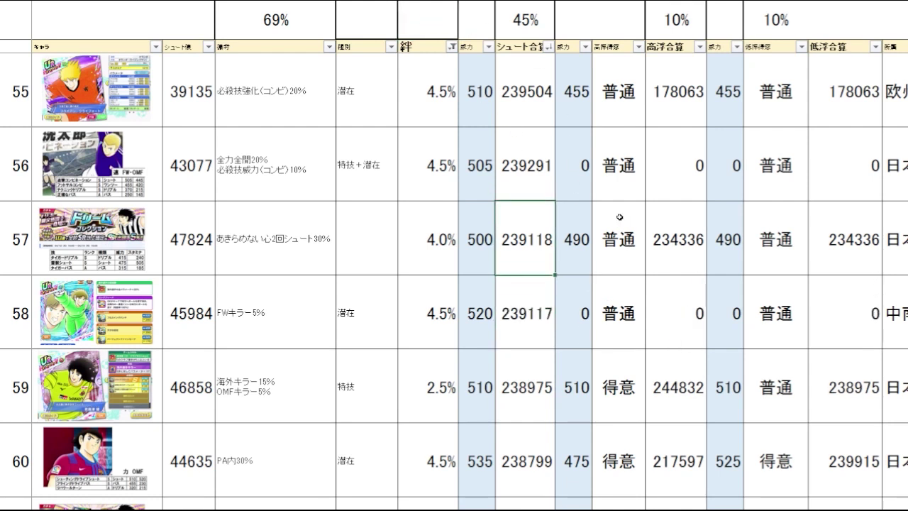
Review the シュート合算 ranking from rank 57 up to the top ranks and back to the rank 13 card
scroll(511, 198, "up", 3)
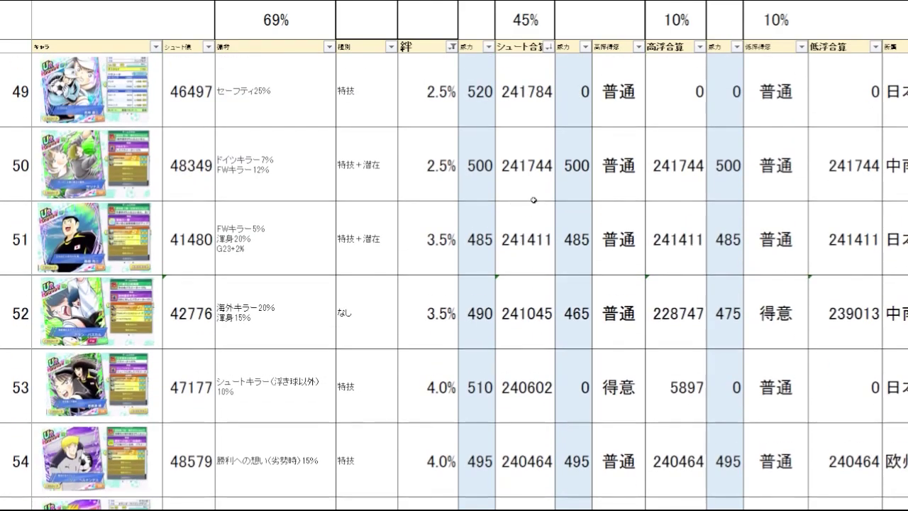
scroll(534, 200, "up", 6)
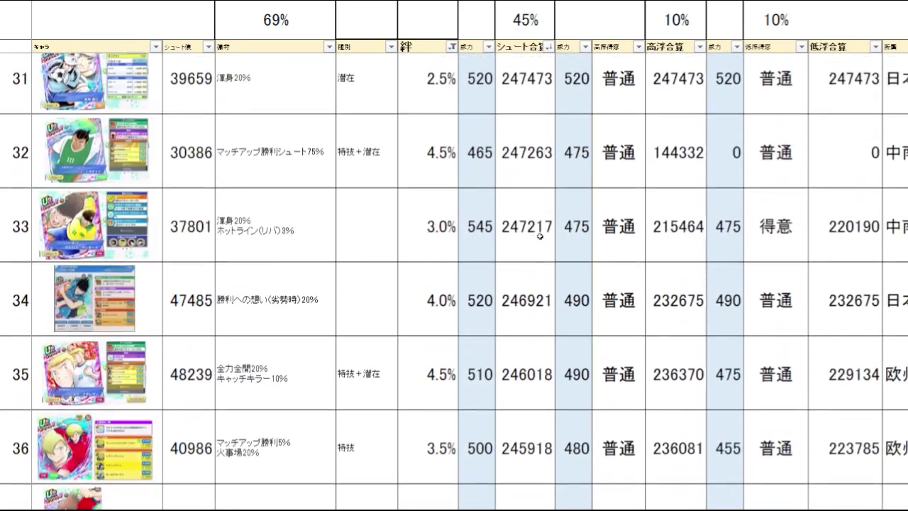
scroll(540, 231, "up", 4)
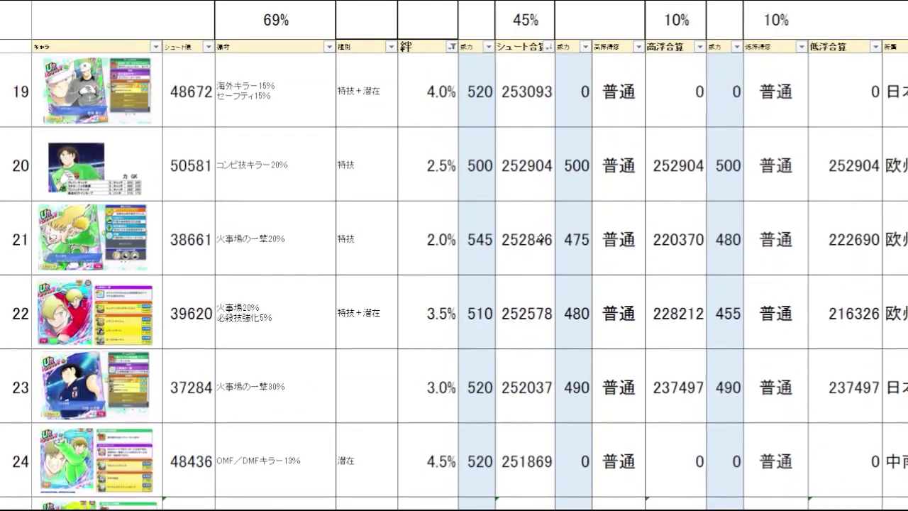
scroll(541, 237, "up", 4)
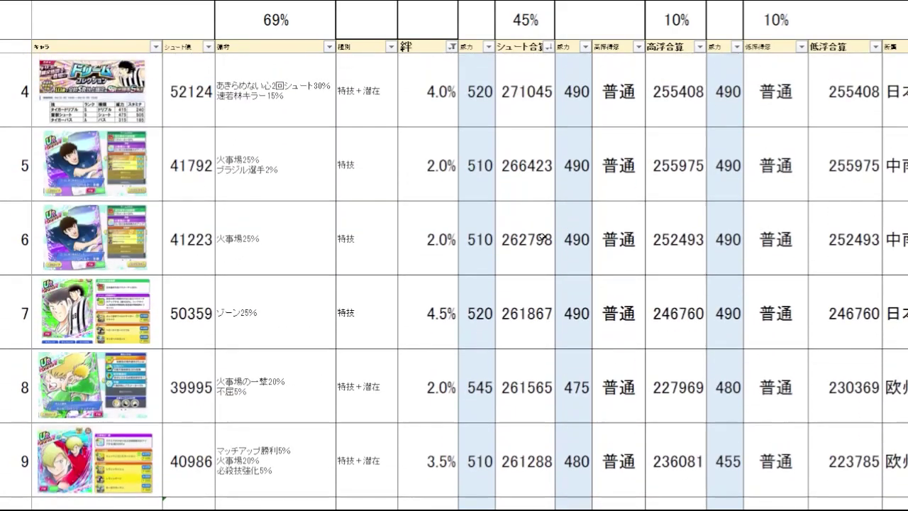
scroll(615, 192, "up", 1)
scroll(612, 193, "down", 2)
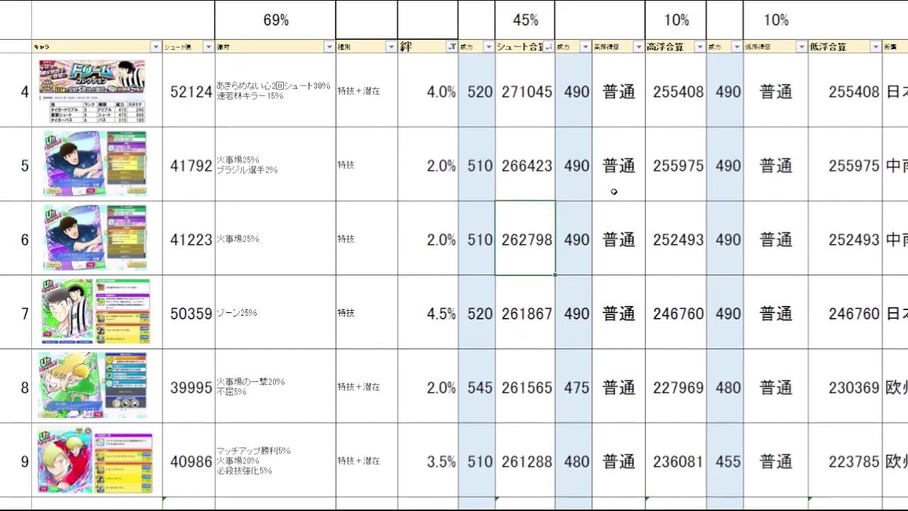
scroll(599, 188, "down", 1)
left_click(525, 314)
mouse_move(525, 314)
left_mouse_down()
mouse_move(173, 317)
mouse_move(528, 326)
left_mouse_up()
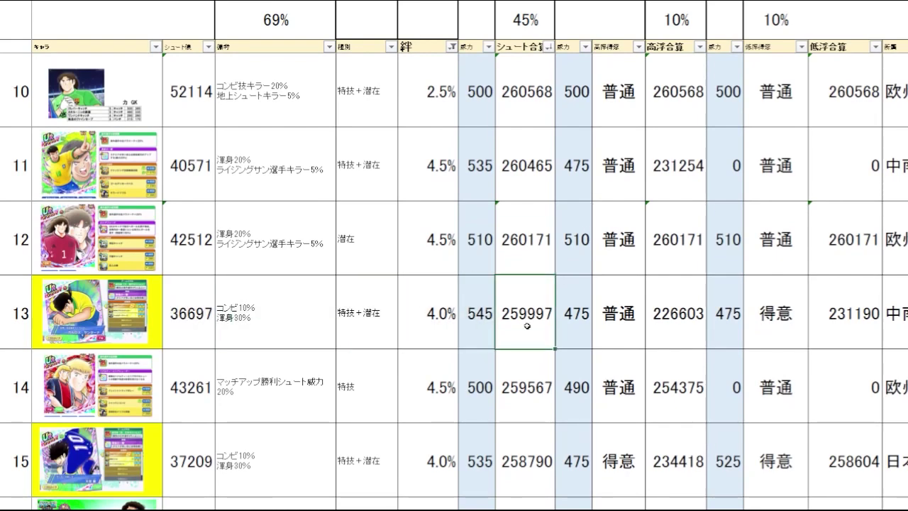
Examine the rank 10 card's full row and the シュート合算 values from rank 10 to rank 13
scroll(551, 260, "up", 1)
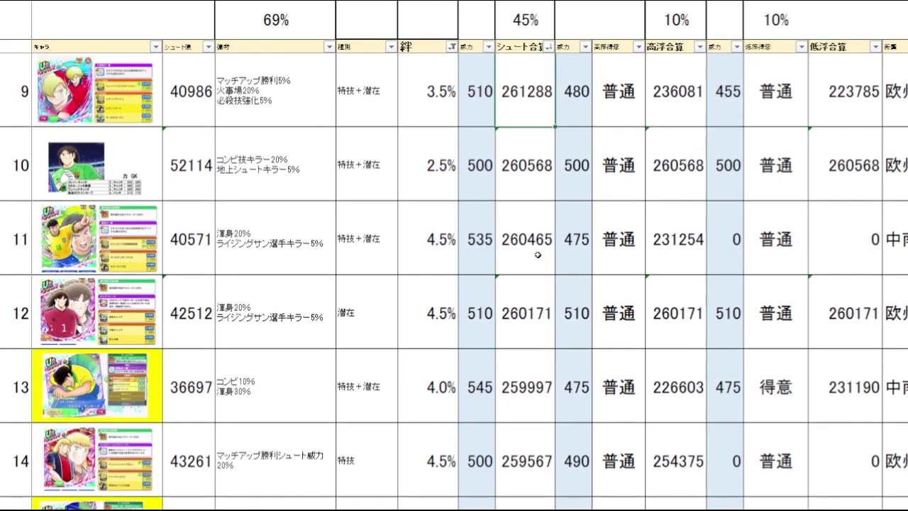
left_click_drag(511, 170, 133, 186)
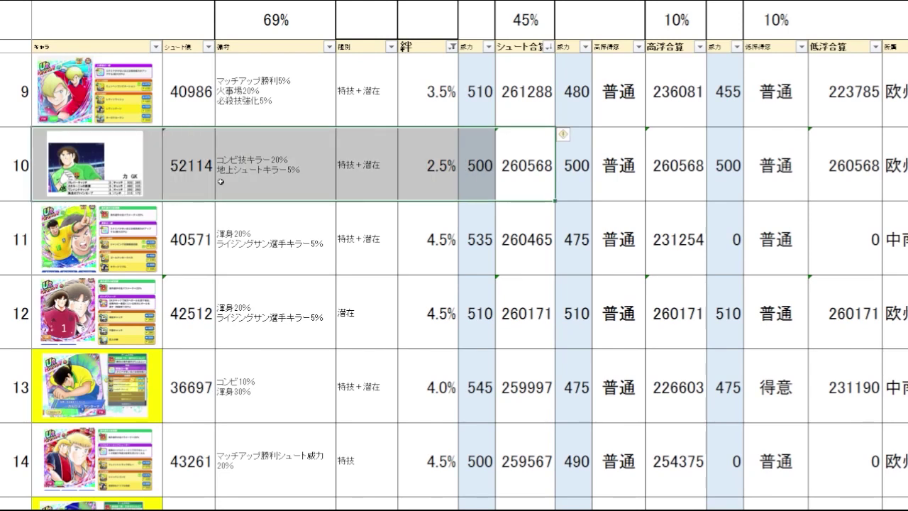
left_click(276, 186)
left_click(538, 186)
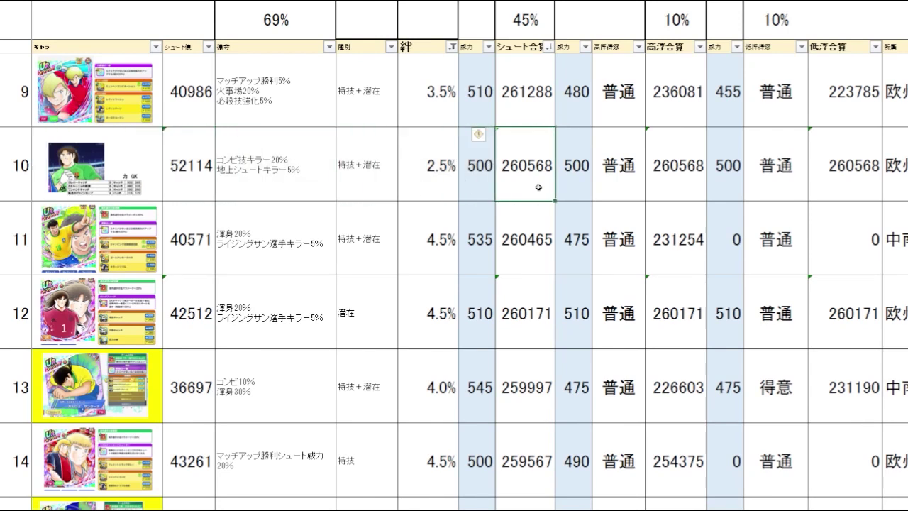
key("Down")
key("Up")
key("Down")
key("Down")
key("Down")
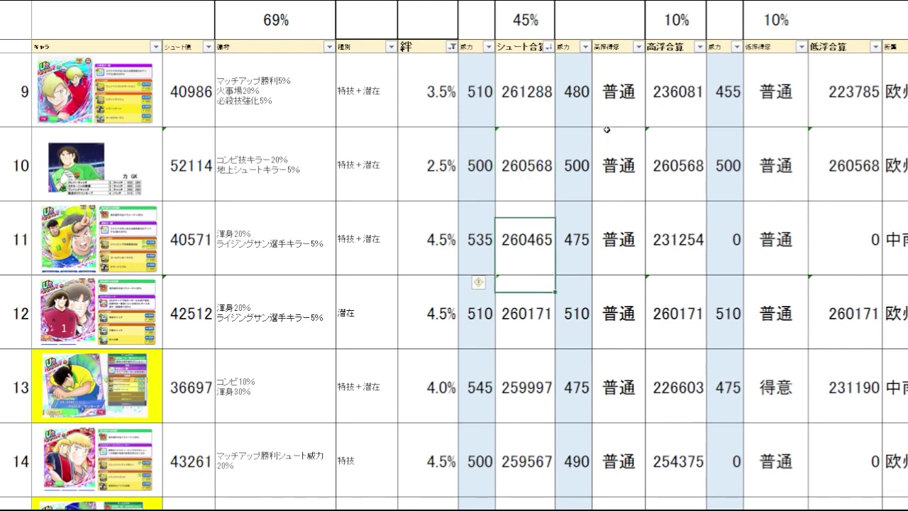
Compare the full rows of the cards ranked 13 and 10
left_click(156, 400, "shift")
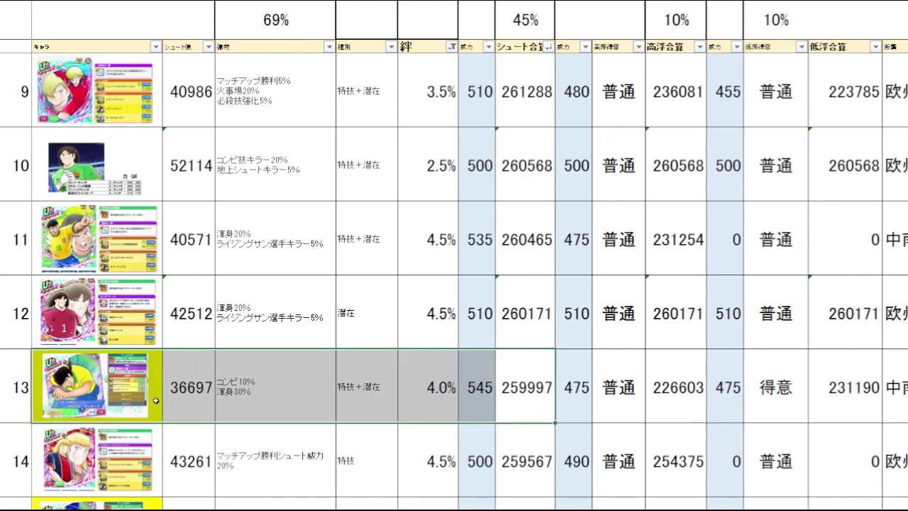
left_click_drag(545, 185, 154, 193)
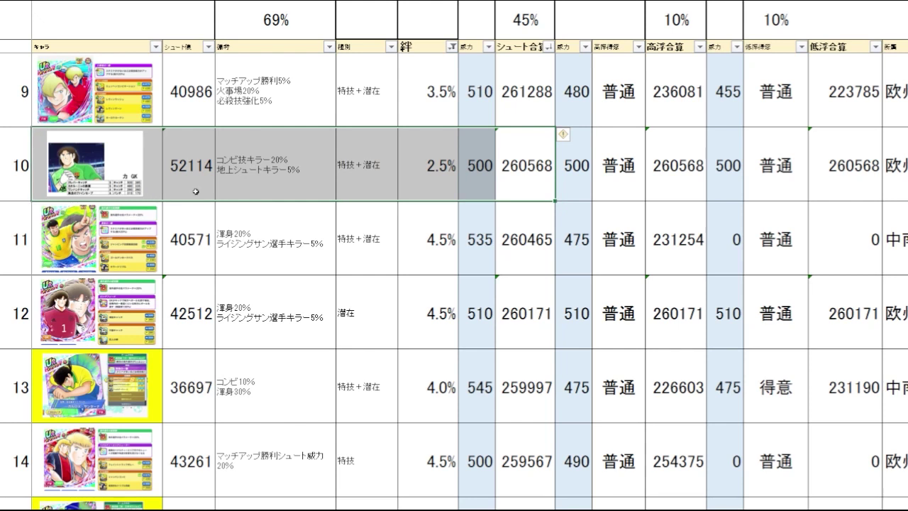
left_click(523, 188)
left_click_drag(531, 398, 168, 401)
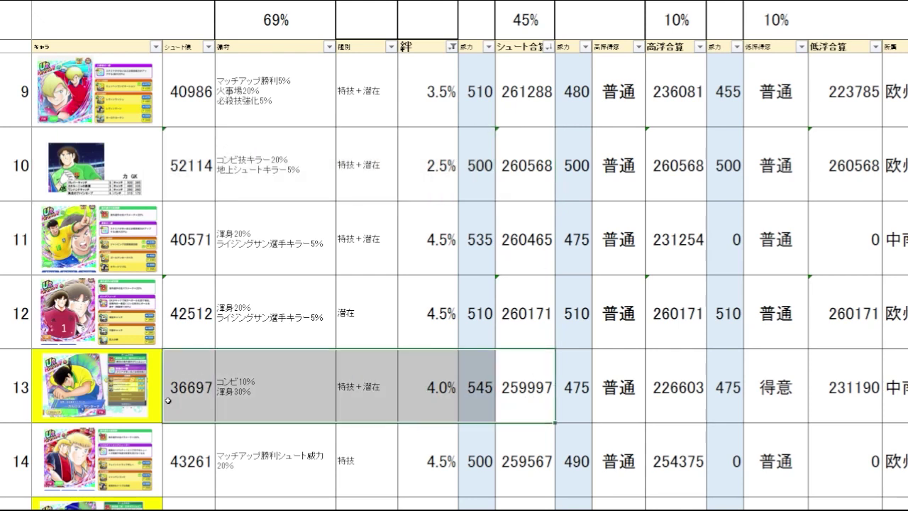
left_click(540, 174)
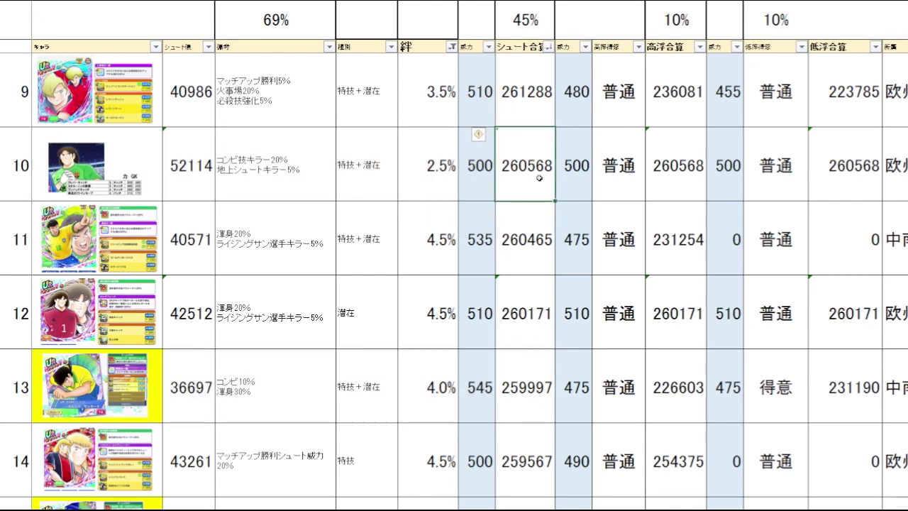
left_click(135, 185, "shift")
left_click(540, 229)
key("Up")
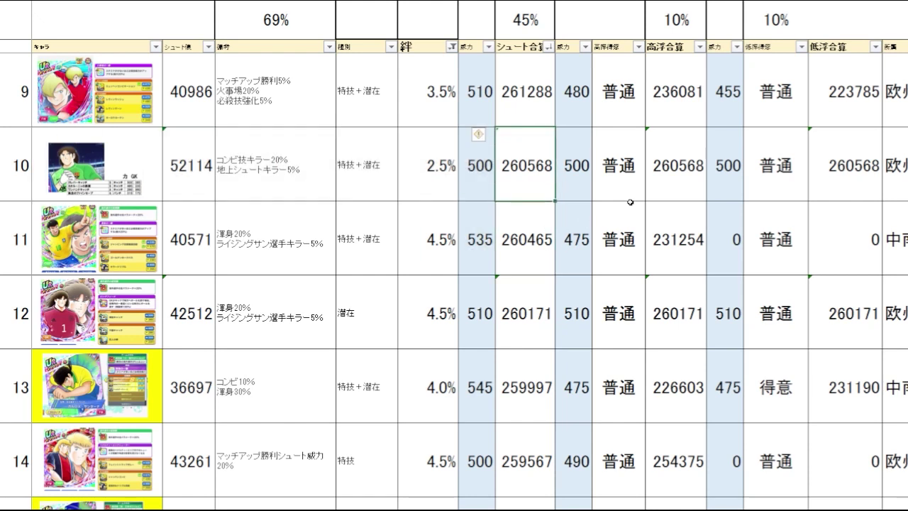
Examine the rank 13 card's full row and compare its シュート合算 value with rank 14
key("Down")
key("Down")
key("Down")
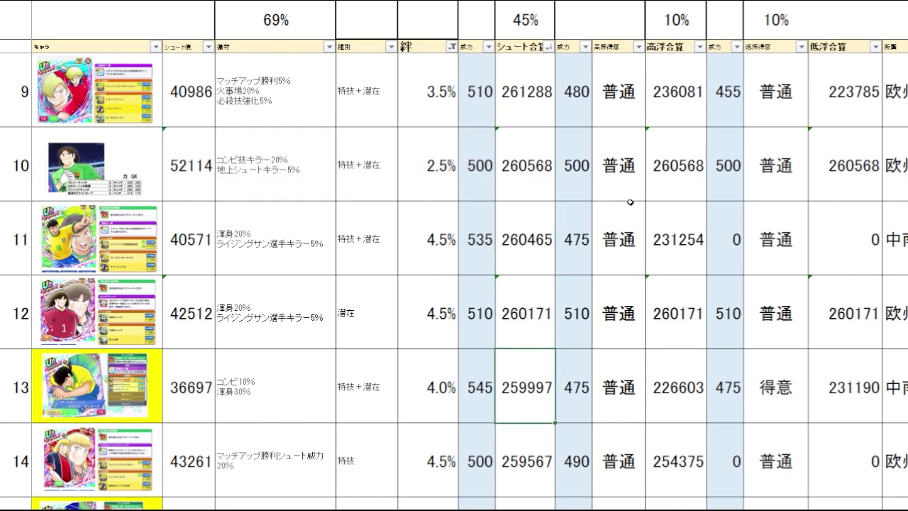
left_click_drag(533, 401, 92, 387)
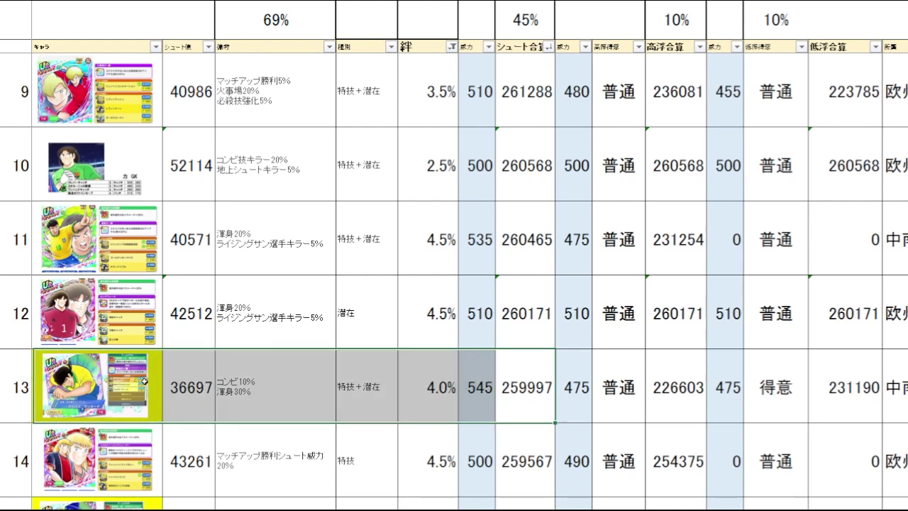
left_click(539, 383)
key("Down")
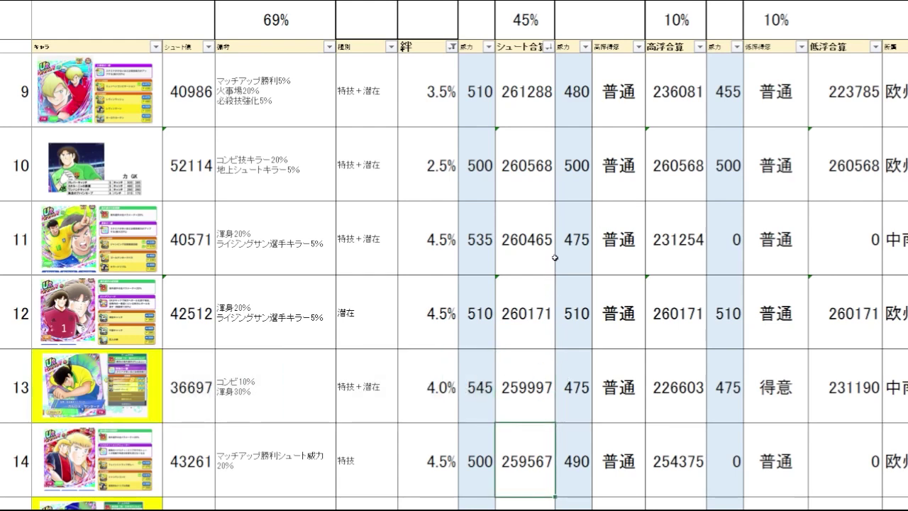
scroll(555, 262, "down", 1)
key("Up")
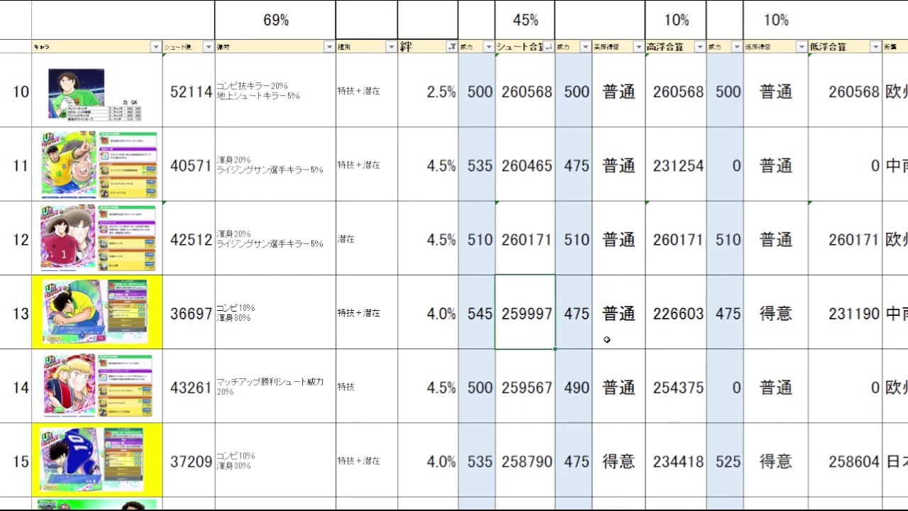
Check the シュート合算 values below rank 13 and examine the full row of the rank 15 card
key("Down")
key("Down")
key("Down")
key("Down")
key("Up")
key("Up")
left_click_drag(528, 241, 149, 259)
left_click(528, 249)
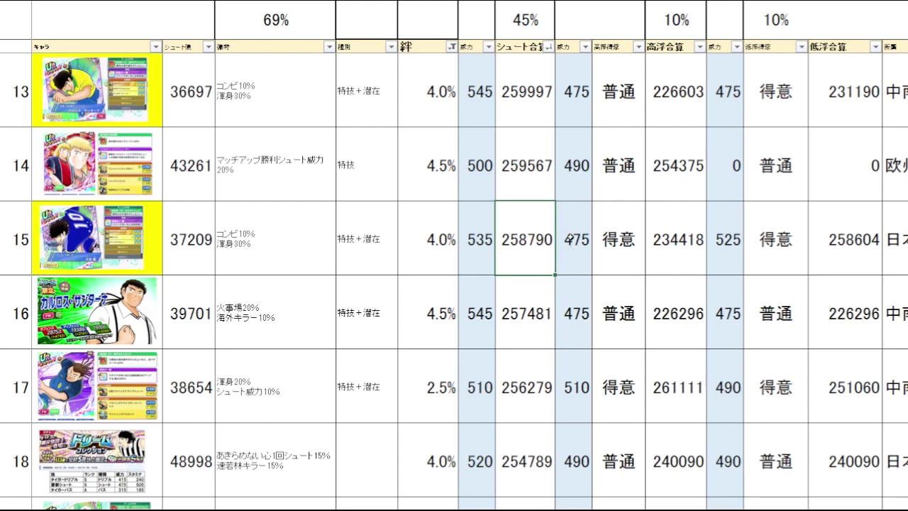
Compare the シュート合算 values of the cards ranked 14 to 18
key("Down")
key("Down")
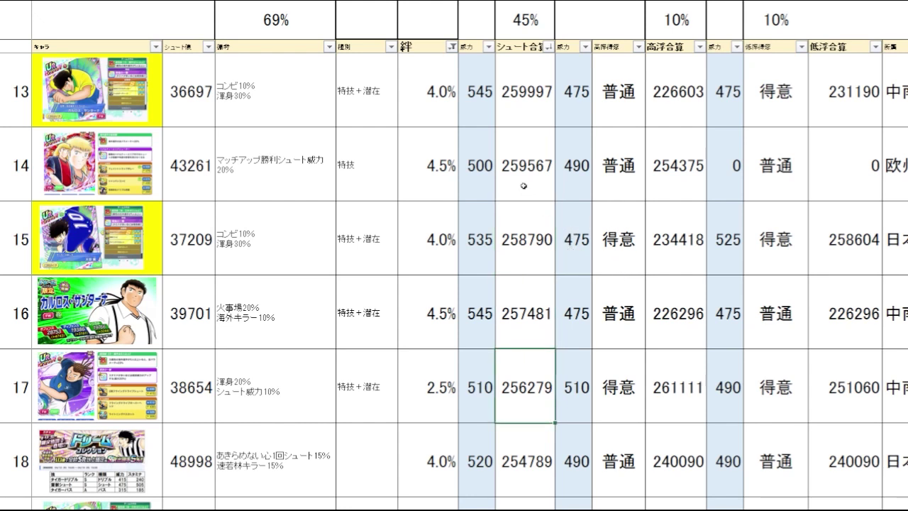
left_click(523, 186)
key("Down")
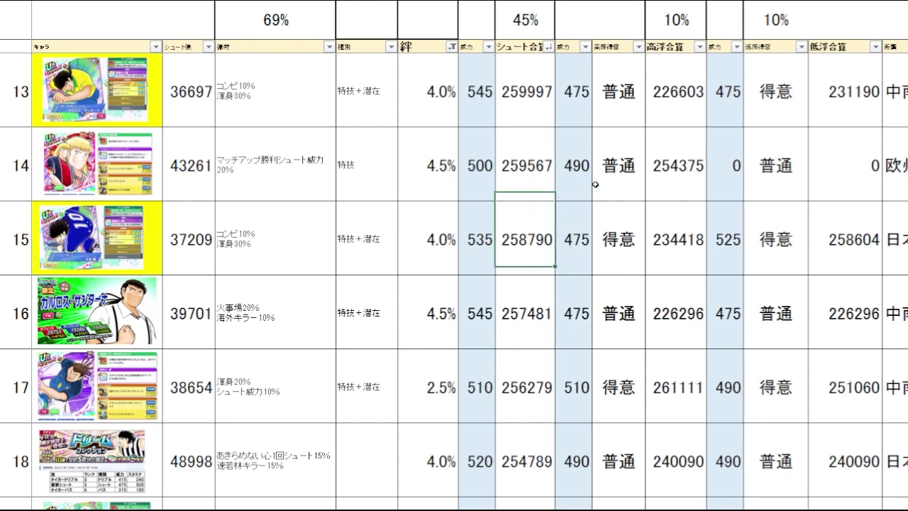
key("Down")
key("Down")
key("Down")
left_click(533, 398)
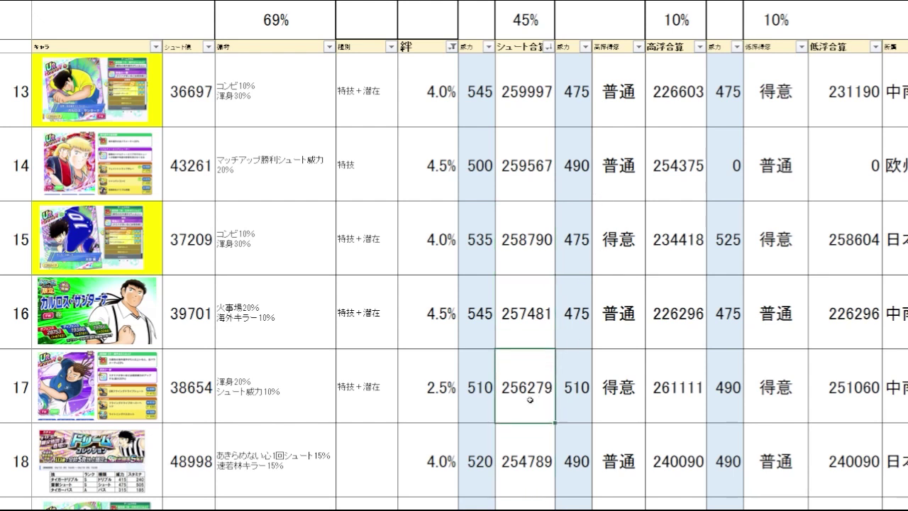
left_click(536, 259)
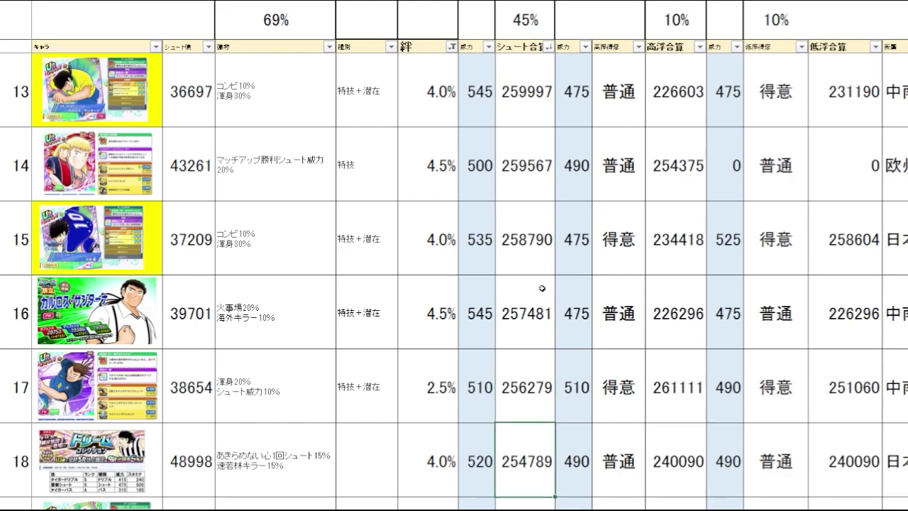
Try 技 in the cell above 絆 to check the rank 26 card's シュート合算 value, and clear the setting
scroll(522, 259, "up", 1)
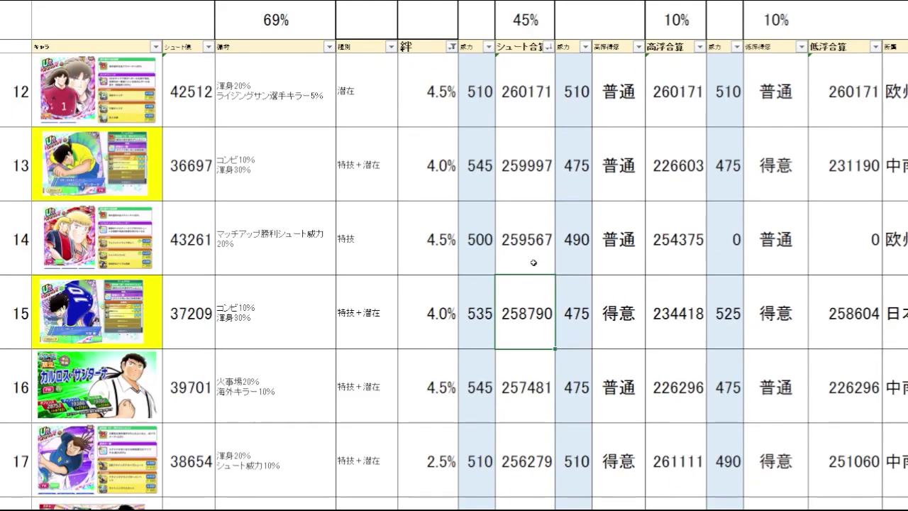
scroll(538, 205, "down", 12)
left_click(543, 206)
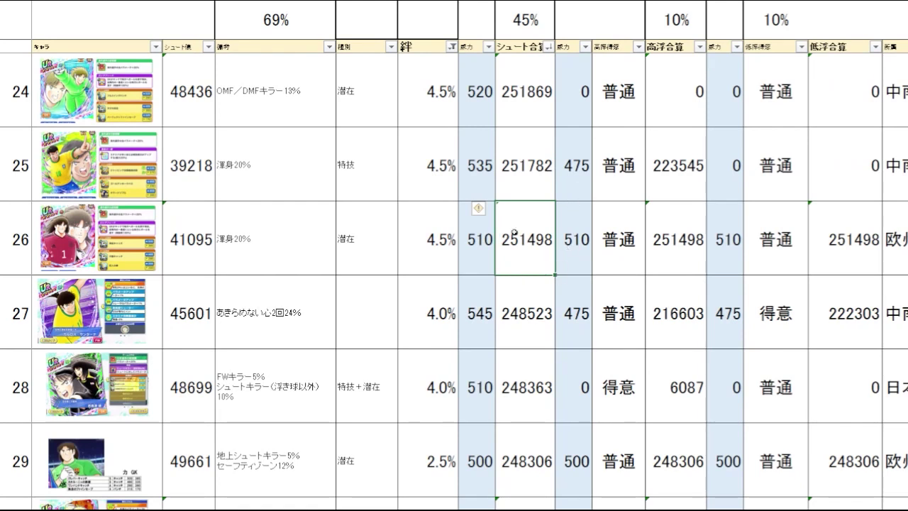
left_click(421, 9)
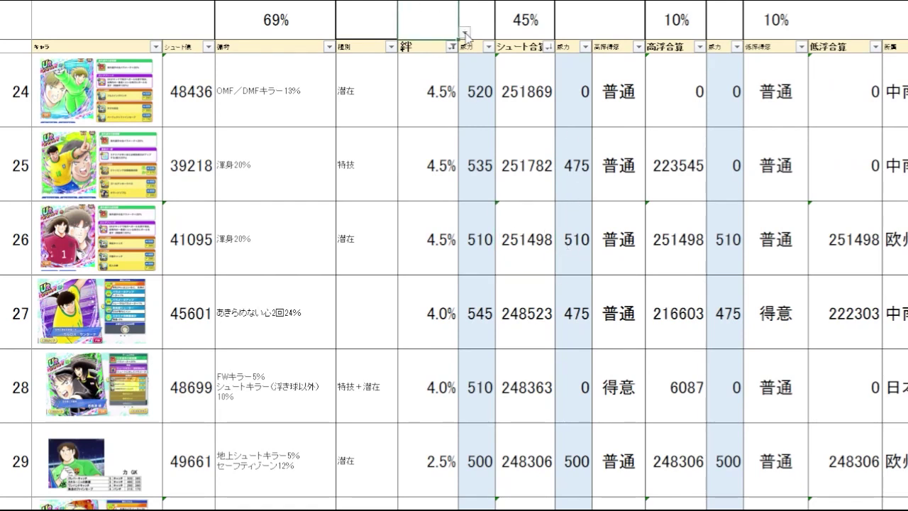
left_click(453, 63)
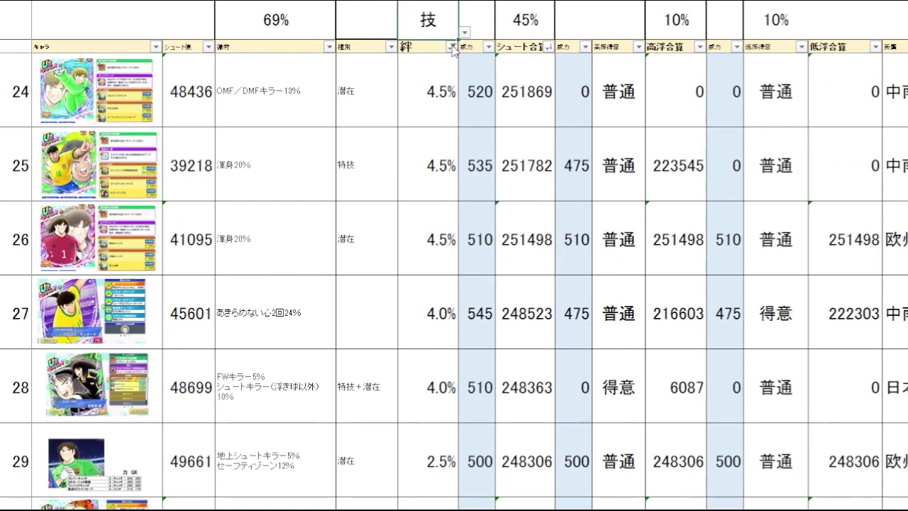
left_click(535, 262)
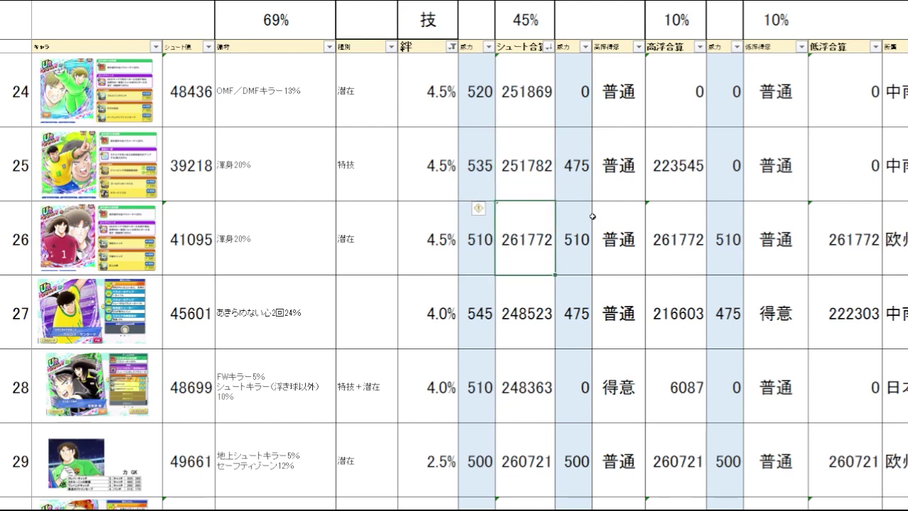
left_click(445, 32)
key("Delete")
Examine the rank 24 card's row up to シュート合算 and compare that value with ranks 22 and 23
scroll(570, 221, "up", 3)
left_click(525, 329)
left_click_drag(397, 336, 151, 337)
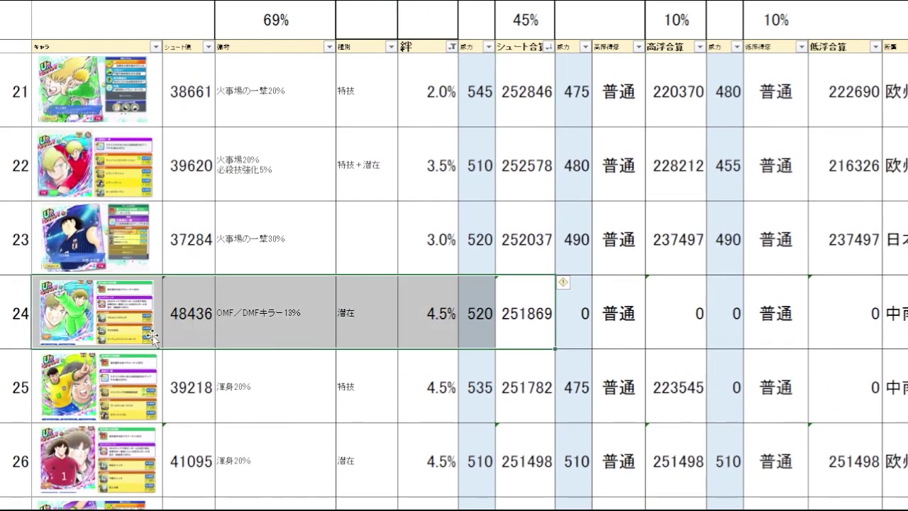
left_click(510, 324)
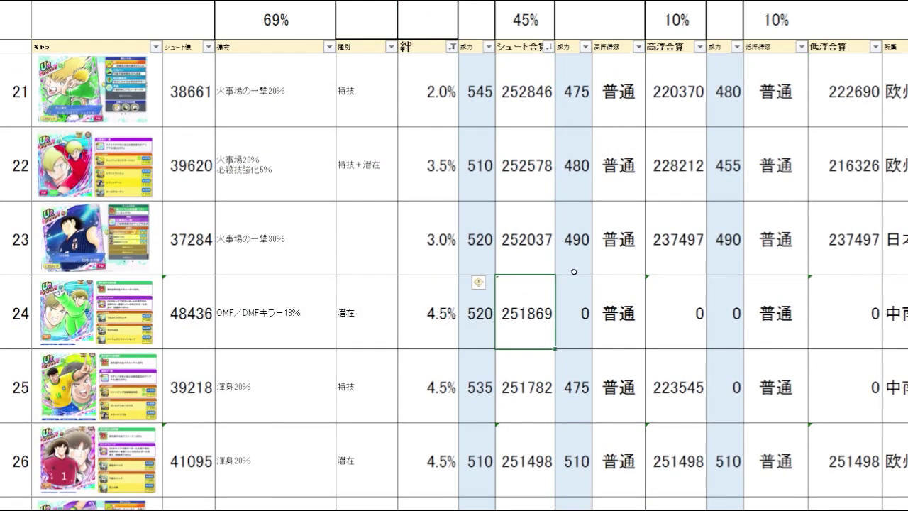
key("Up")
key("Up")
key("Down")
key("Down")
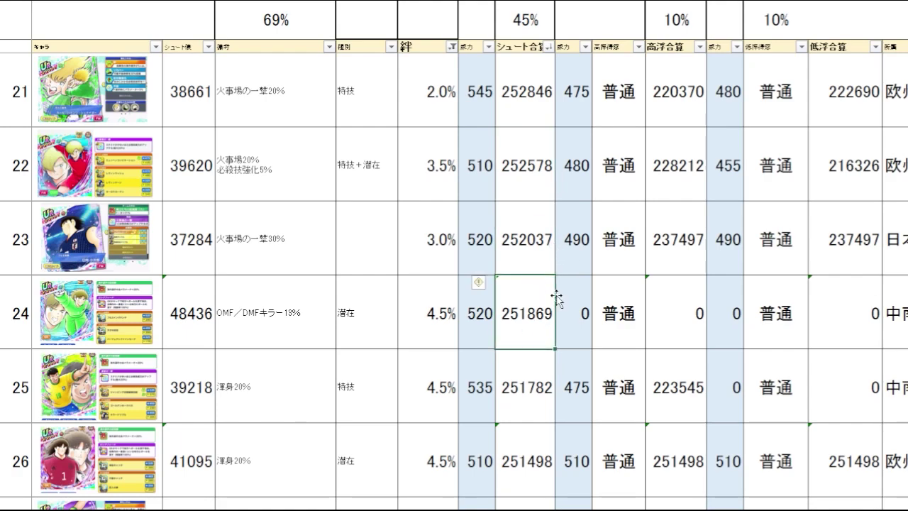
Set the cell above 種別 to 速 and compare the シュート合算 values of the cards ranked 15 and 16
scroll(557, 298, "up", 3)
left_click(549, 323)
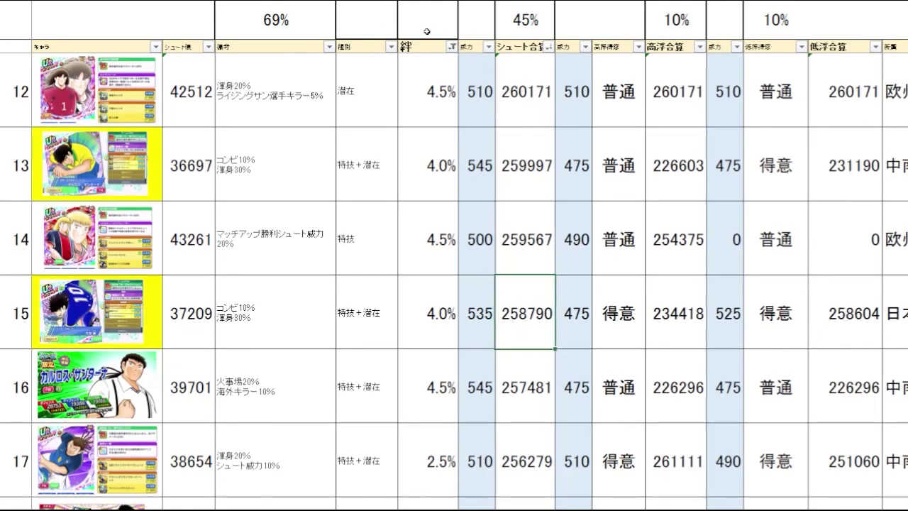
left_click(382, 19)
left_click(405, 32)
left_click(405, 71)
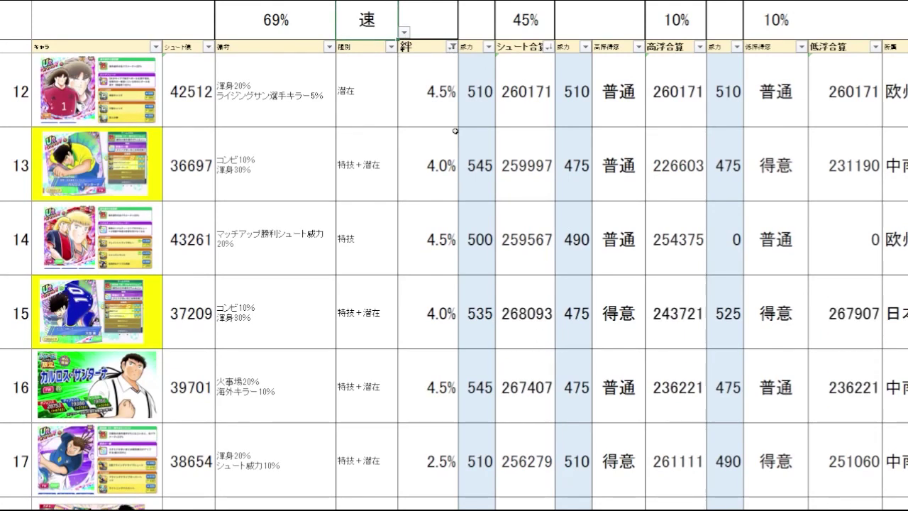
left_click(608, 319)
left_click(539, 392)
left_click(544, 320)
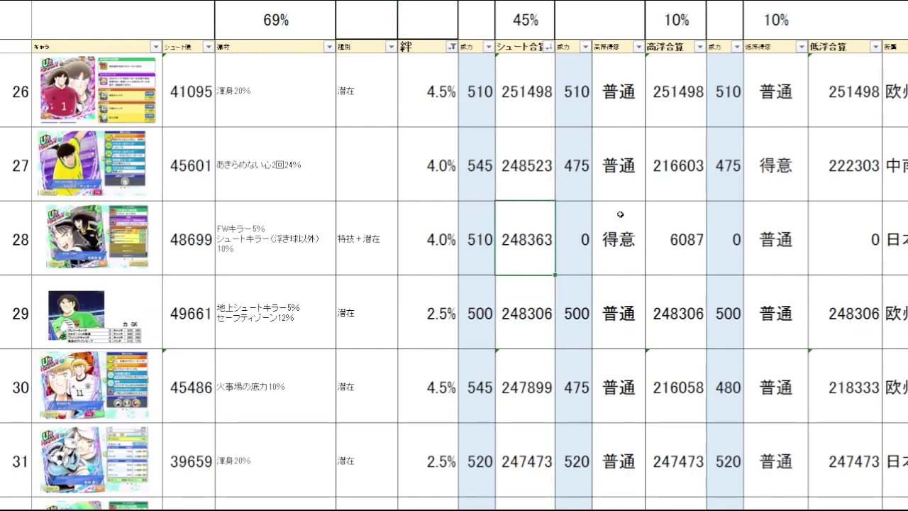
Examine the rank 28 card's row and check the シュート合算 values above it up to rank 12
left_click_drag(524, 259, 85, 260)
left_click_drag(533, 246, 544, 249)
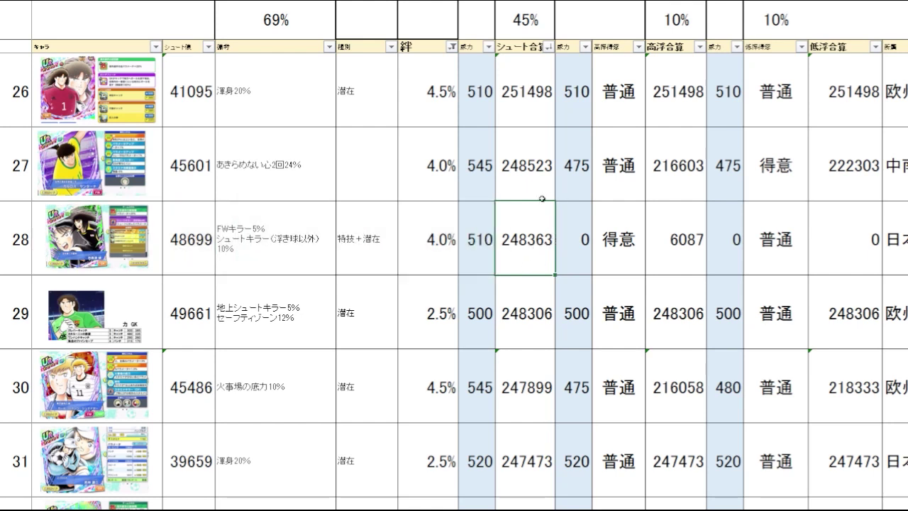
key("Up")
key("Up")
key("Up")
key("Up")
key("Up")
key("Up")
key("Up")
key("Up")
key("Up")
key("Up")
key("Up")
key("Up")
key("Up")
key("Up")
key("Up")
key("Up")
Compare the シュート合算 values of the cards ranked 13 to 15
key("Down")
key("Down")
key("Down")
key("Left")
key("Right")
key("Up")
key("Up")
key("Down")
key("Down")
scroll(542, 212, "down", 1)
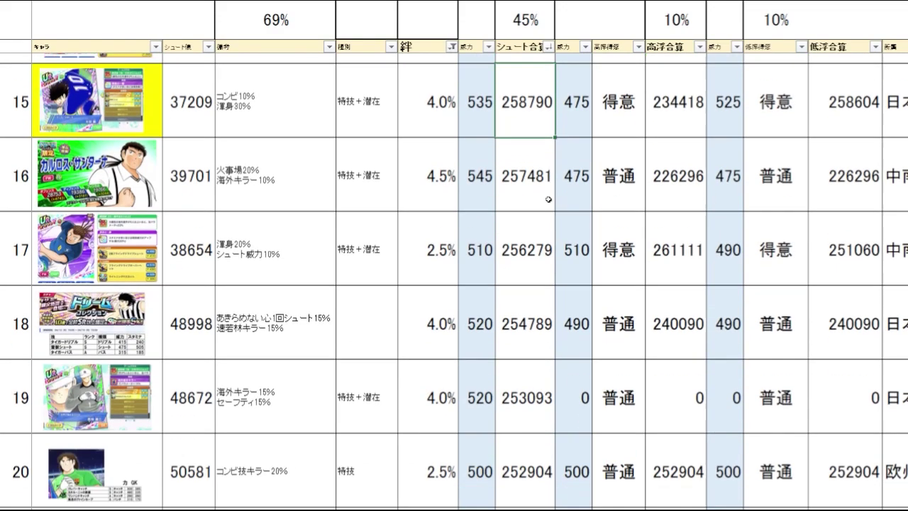
Check the 備考 entry and シュート合算 value of the yellow-highlighted card ranked 39
scroll(550, 199, "down", 7)
left_click(541, 389)
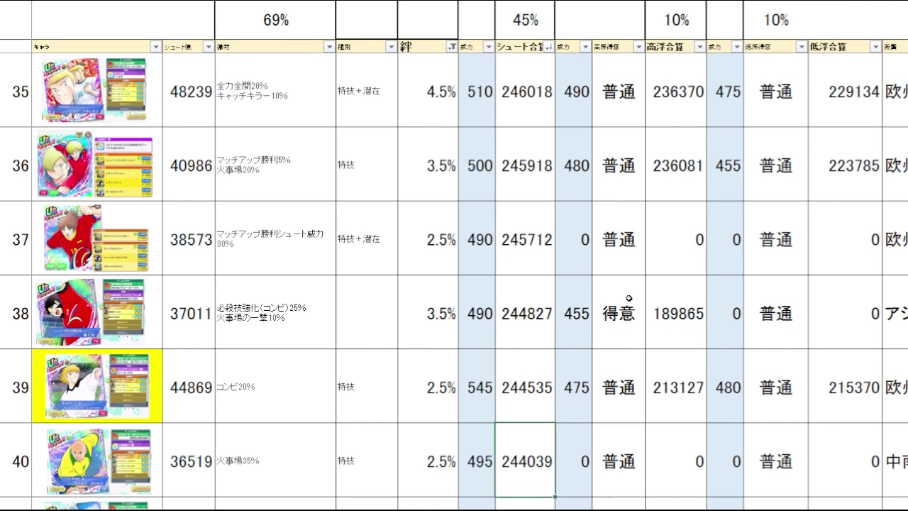
left_click(278, 386)
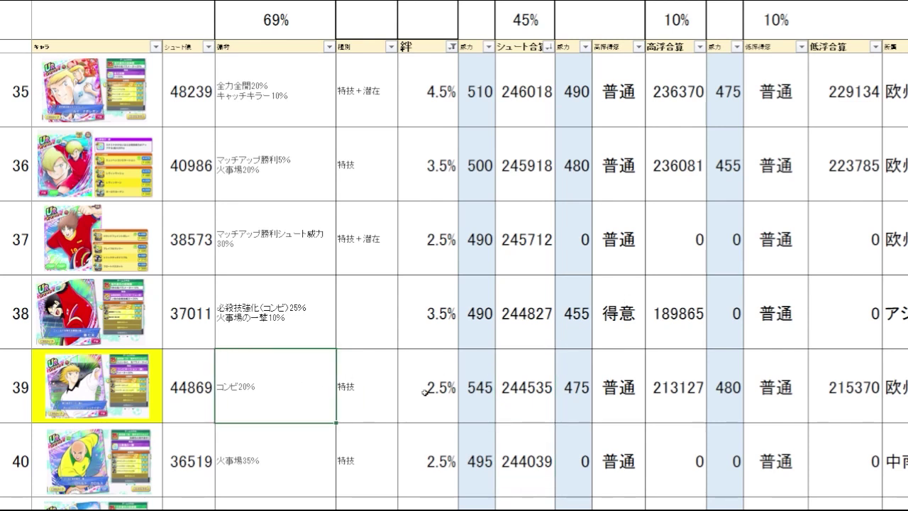
left_click(508, 398)
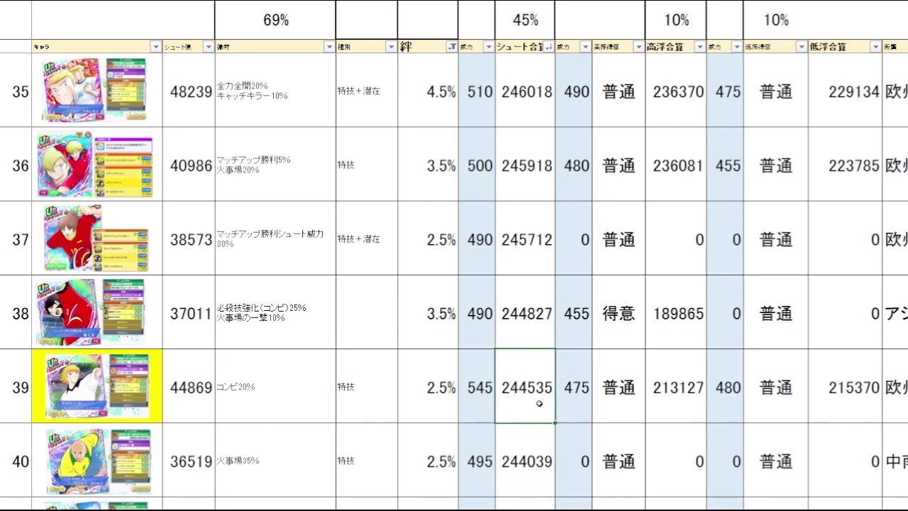
Check the シュート合算 values from rank 39 up to rank 28 and the 備考 entry of the rank 30 card
key("Up")
key("Up")
key("Up")
key("Up")
key("Up")
key("Up")
key("Up")
key("Up")
key("Up")
key("Up")
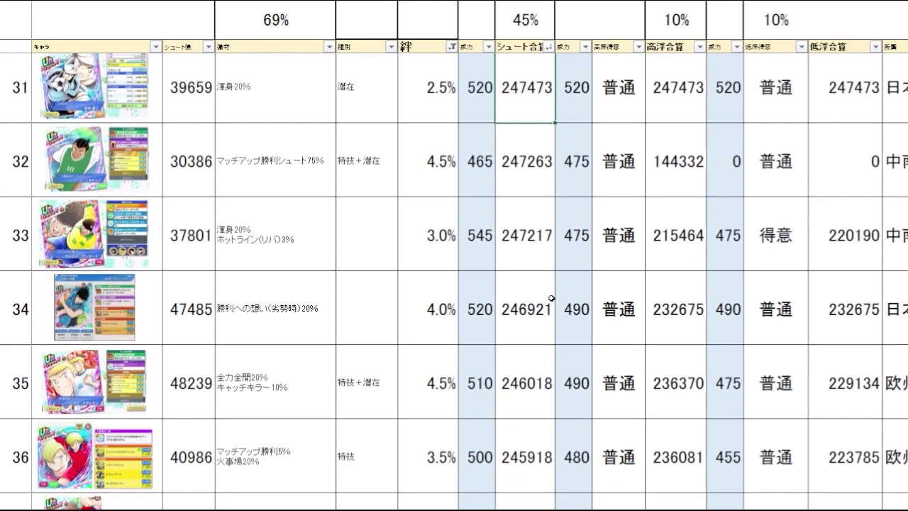
key("Up")
left_click(523, 309)
left_click(515, 247)
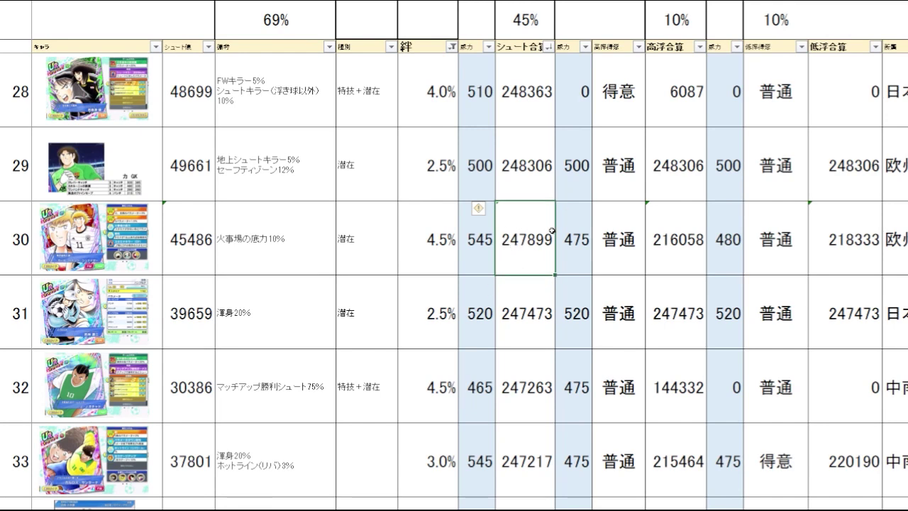
left_click(303, 261)
left_click(523, 260)
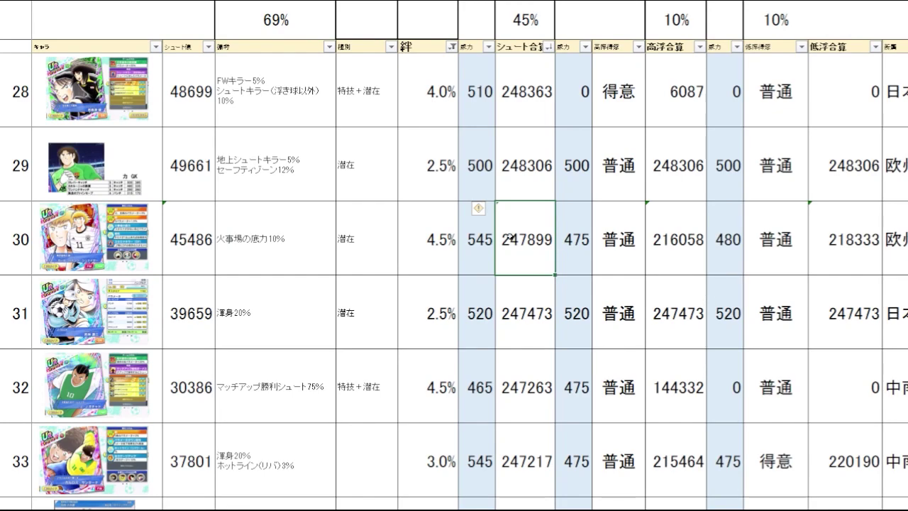
Compare the シュート合算 values from rank 30 down to rank 39 and examine the rank 39 card's row from 備考
key("Down")
key("Down")
key("Down")
key("Down")
key("Down")
key("Down")
key("Down")
key("Down")
key("Down")
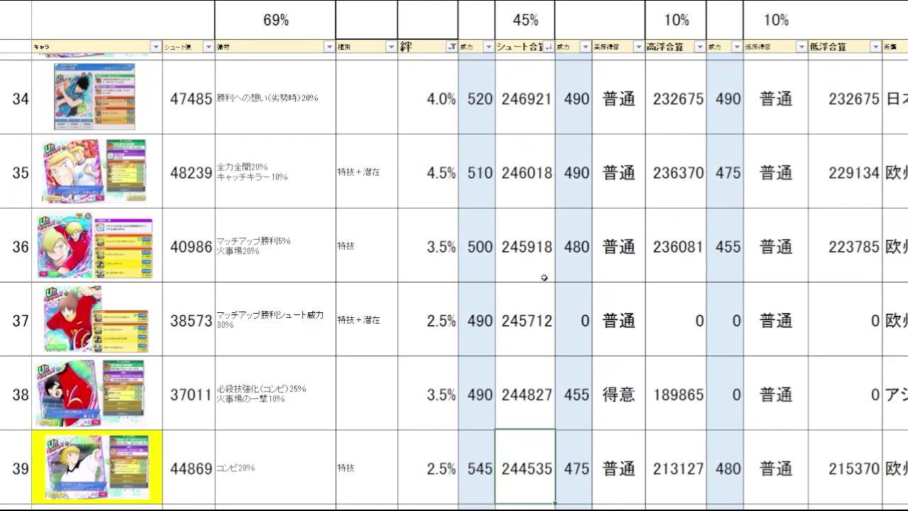
scroll(544, 276, "down", 2)
left_click_drag(503, 339, 300, 340)
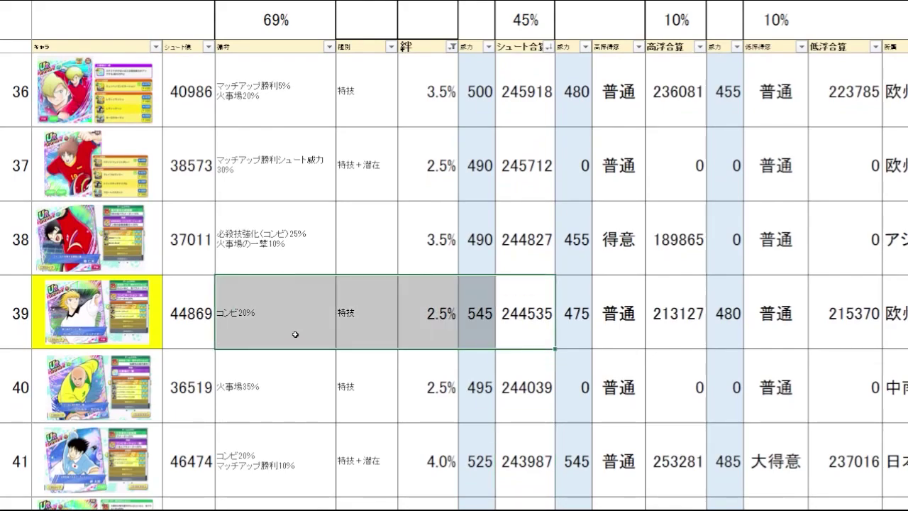
left_click(295, 334)
left_click(508, 324)
Review the シュート合算 values from rank 39 up to rank 22
key("Up")
key("Up")
key("Up")
key("Up")
key("Up")
key("Up")
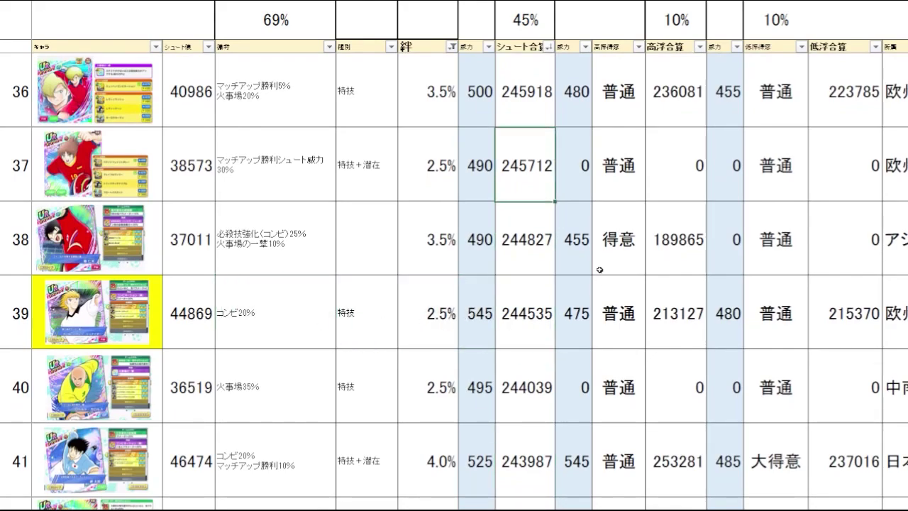
key("Up")
key("Up")
key("Up")
key("Up")
key("Up")
key("Up")
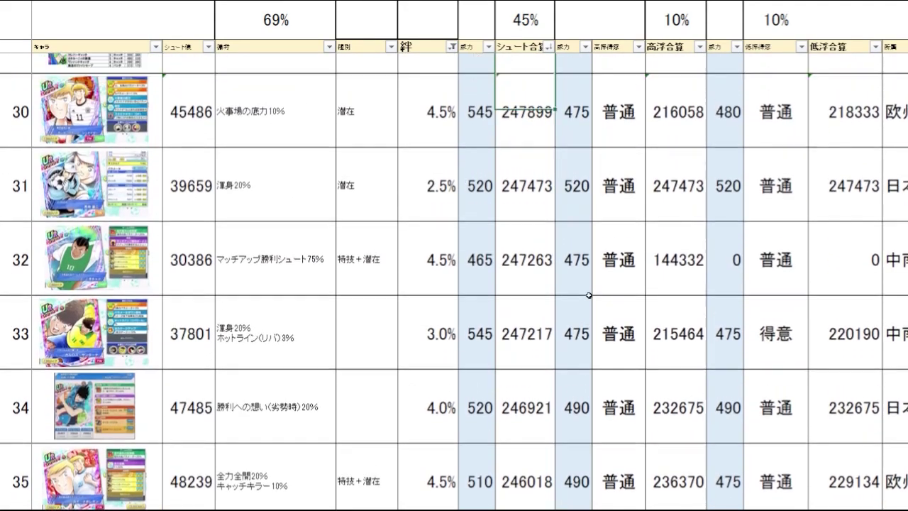
key("Up")
key("Up")
key("Up")
key("Up")
key("Up")
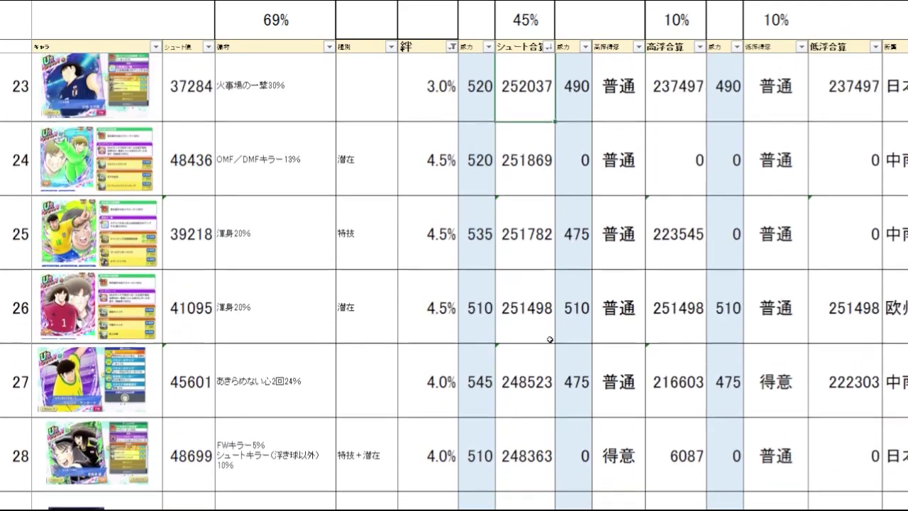
Review the シュート合算 values down to rank 30 and examine the rank 30 card's row
key("Down")
key("Down")
key("Down")
key("Down")
key("Down")
key("Down")
key("Down")
key("Down")
scroll(533, 238, "down", 2)
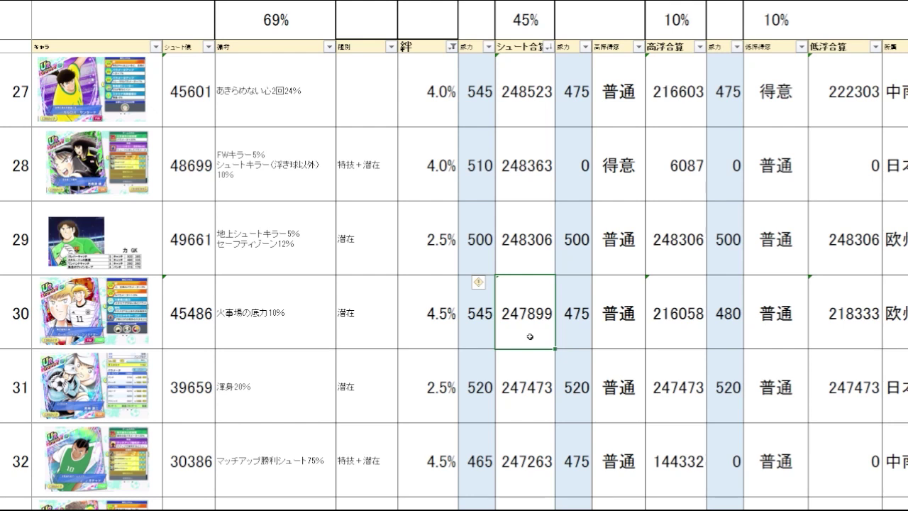
left_click(156, 327, "shift")
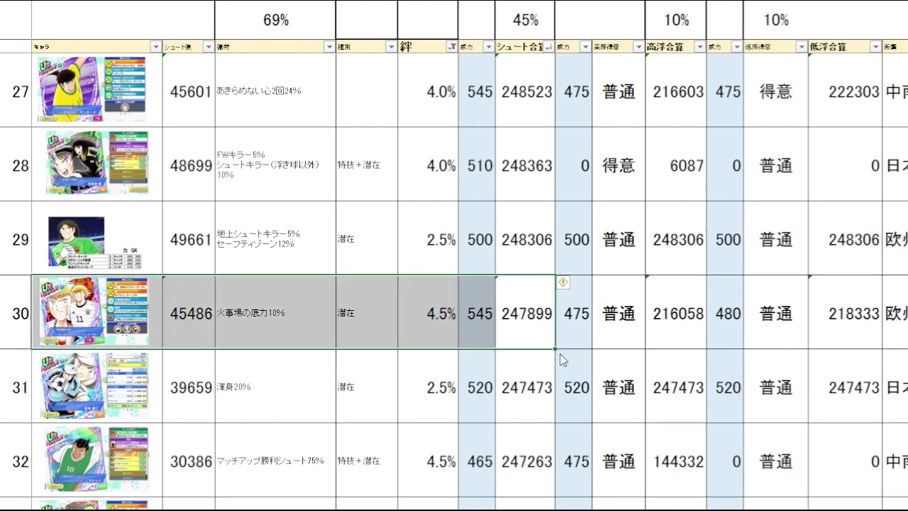
left_click(542, 333)
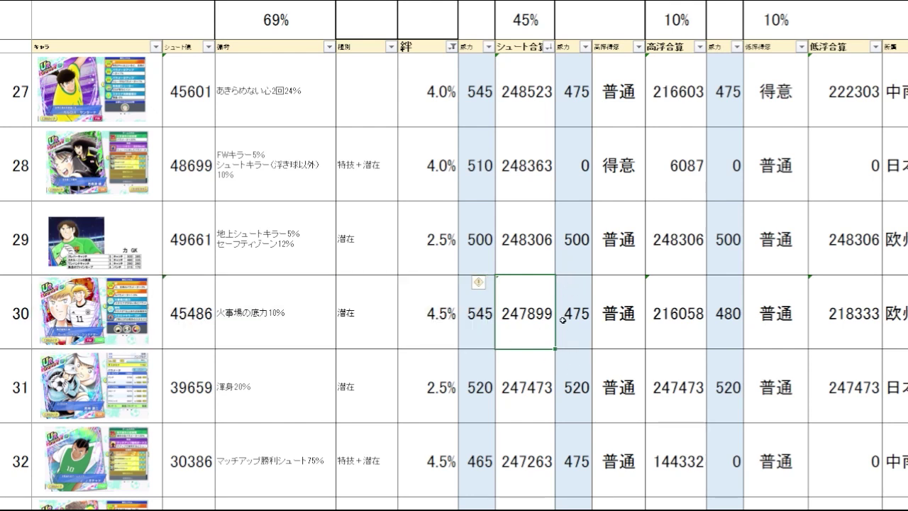
Compare the シュート合算 values of the cards ranked 30 to 33
key("Down")
key("Down")
key("Up")
key("Up")
key("Down")
key("Down")
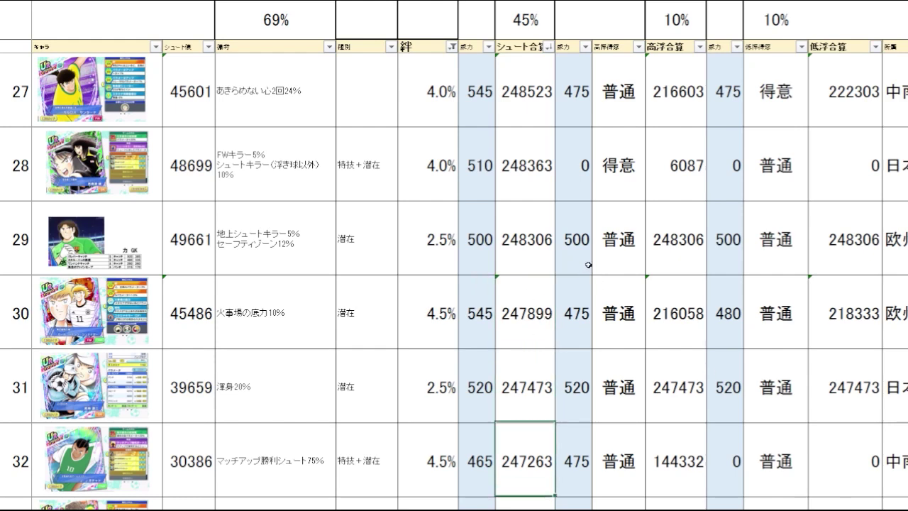
key("Down")
Examine the rank 39 card's row from 備考 to シュート合算
scroll(586, 264, "down", 2)
left_click_drag(543, 390, 271, 399)
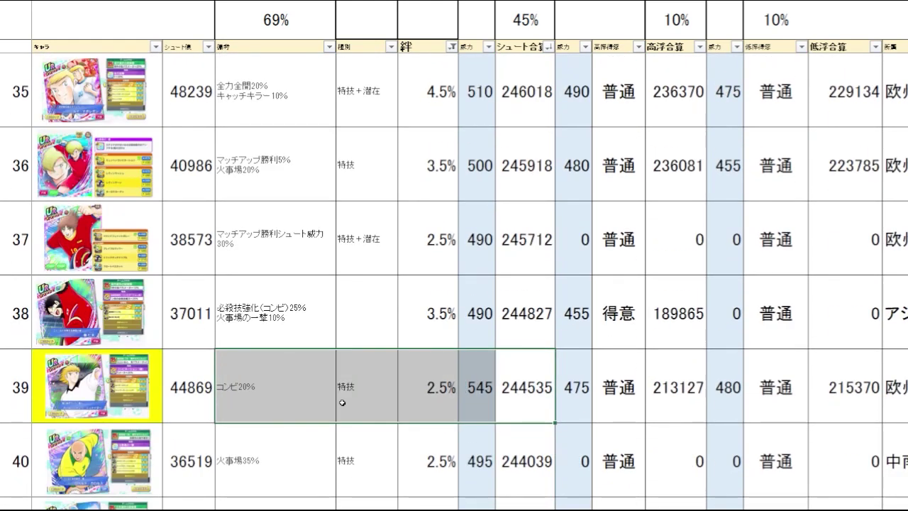
left_click(542, 396)
left_click_drag(534, 413, 268, 405)
left_click(530, 398)
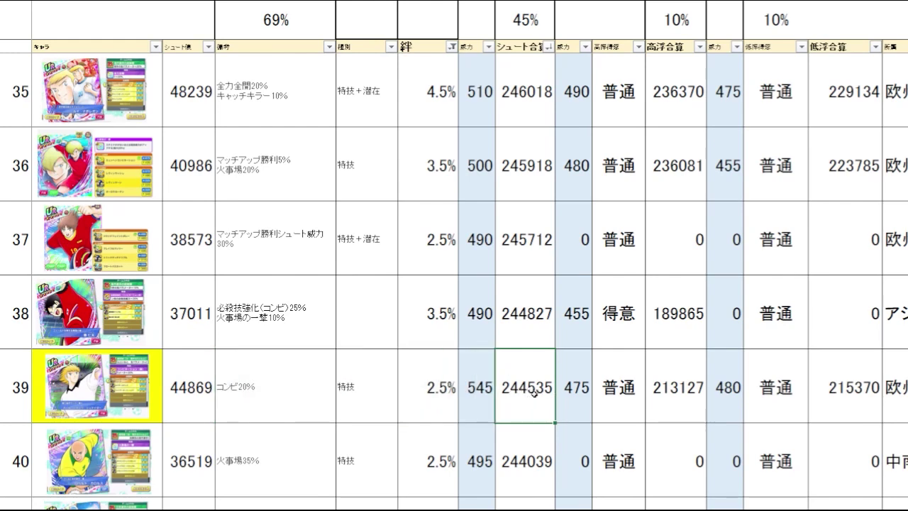
Compare the シュート合算 values of the cards ranked 39 and 41 and examine the rank 41 card's row
key("Down")
key("Down")
key("Down")
left_click(535, 255)
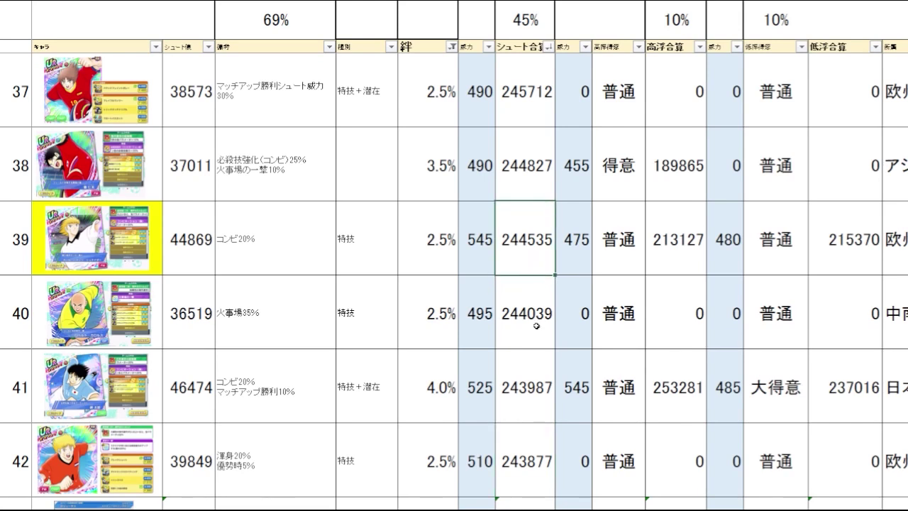
left_click(531, 380, "ctrl")
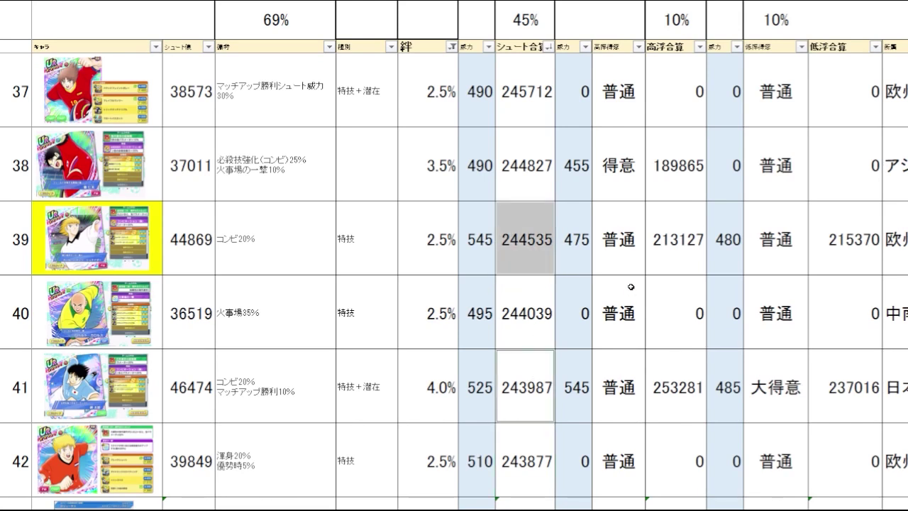
left_click(526, 412)
left_click_drag(318, 422, 139, 415)
left_click(555, 376)
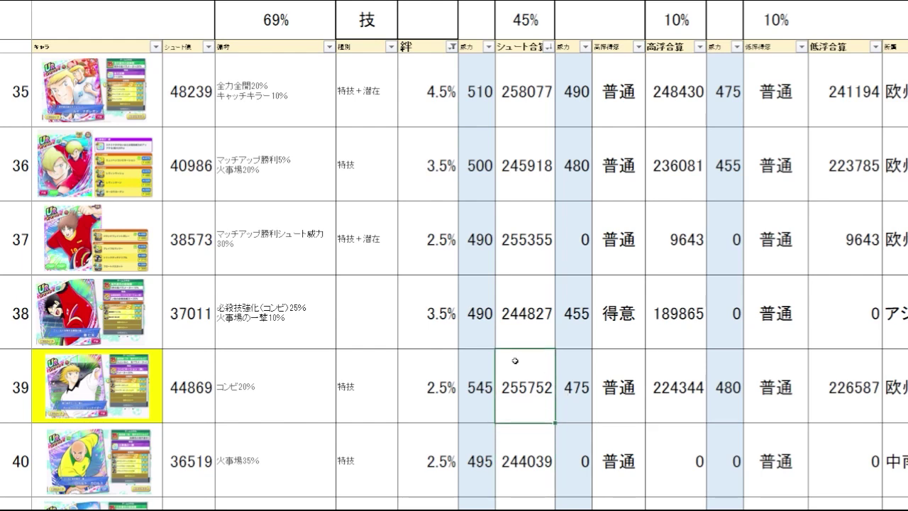
Review the シュート合算 values from rank 39 up to rank 28 with 技 set above 種別
scroll(525, 339, "up", 5)
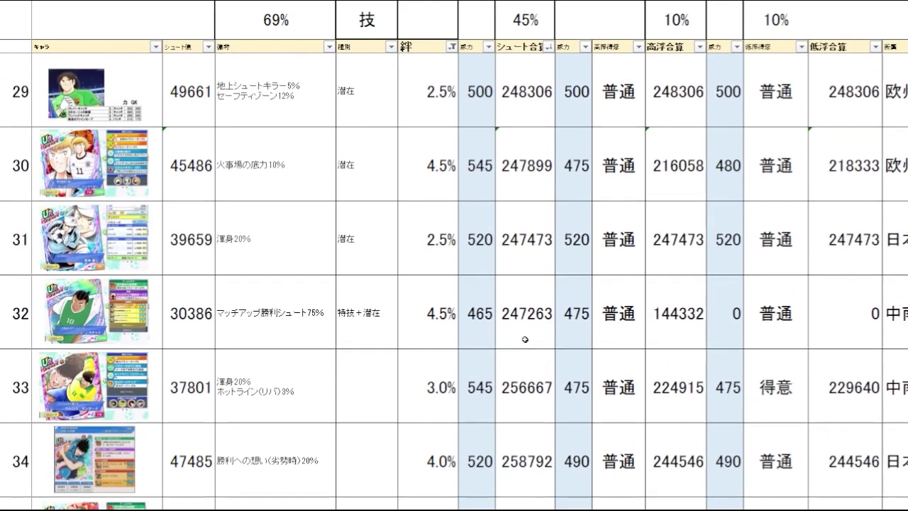
scroll(526, 339, "down", 1)
left_click(538, 468)
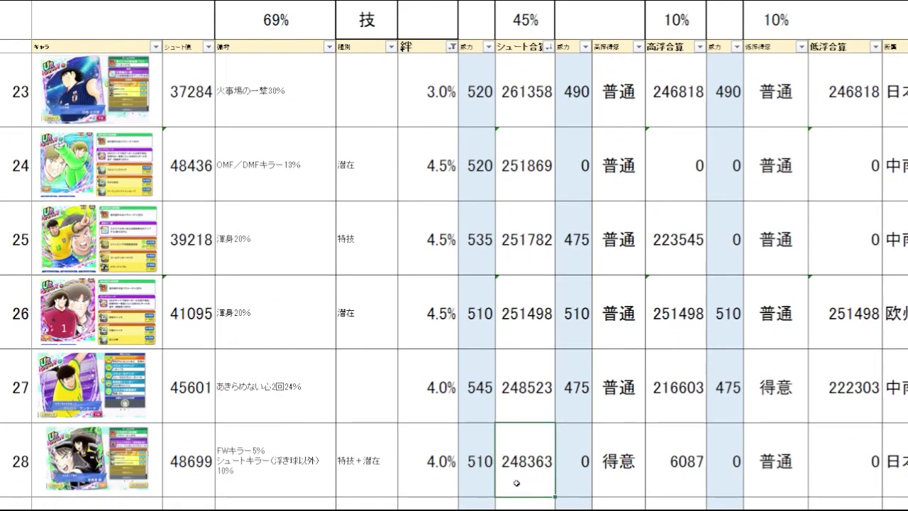
Review the シュート合算 values of the cards from rank 28 down to rank 52
scroll(552, 312, "down", 1)
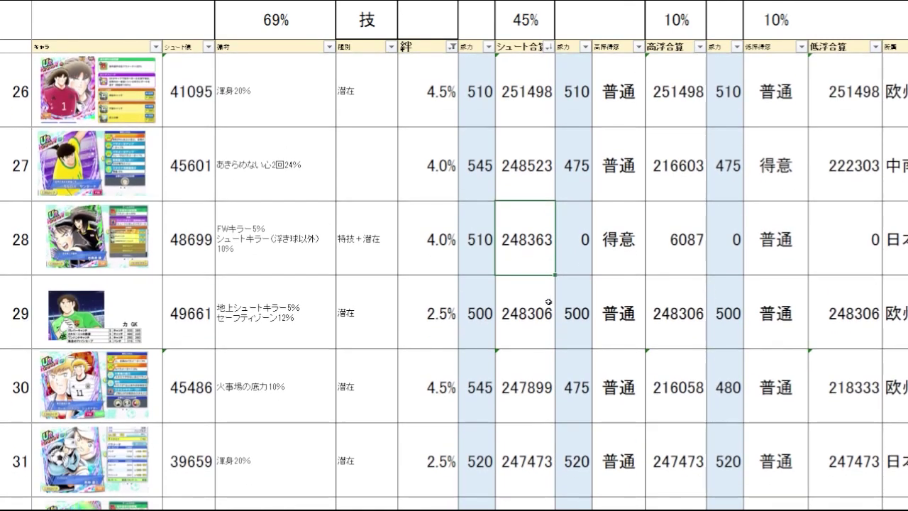
scroll(542, 299, "down", 3)
left_click(534, 368)
key("Down")
key("Down")
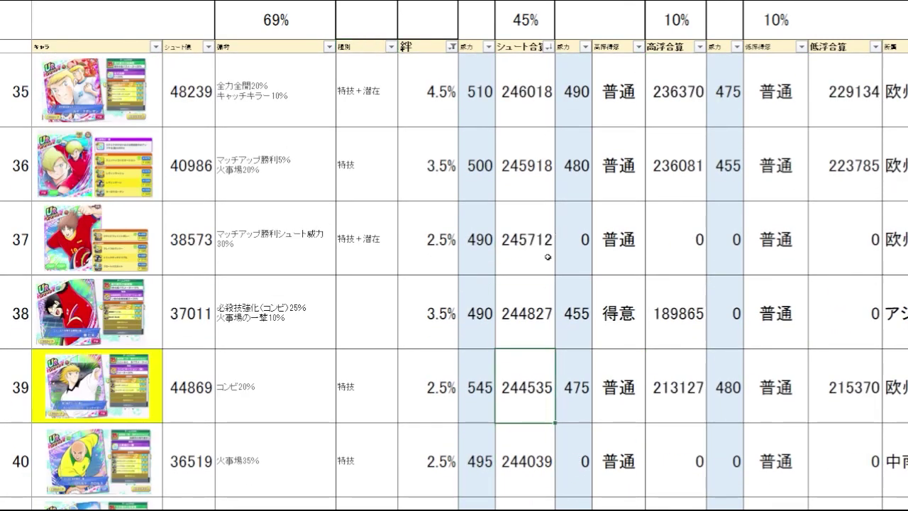
key("Down")
key("Down")
key("Down")
key("Down")
key("Down")
key("Down")
key("Down")
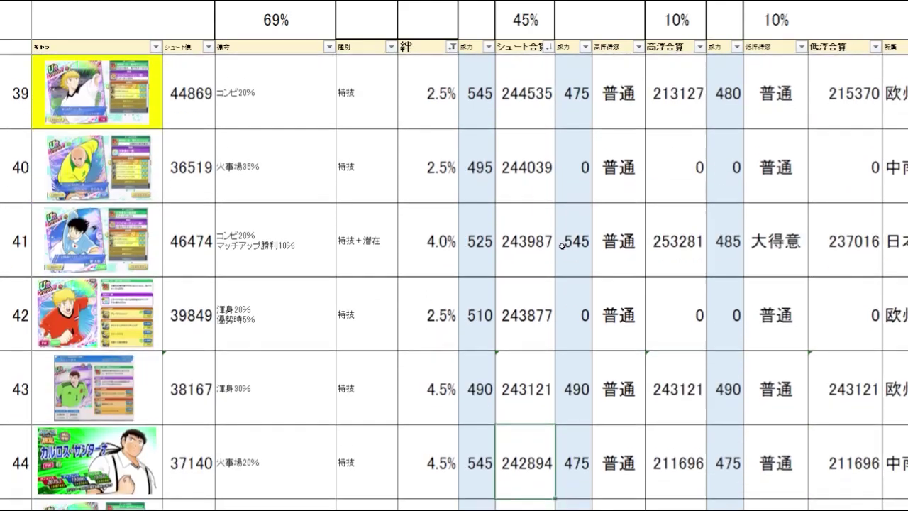
key("Down")
key("Down")
key("Down")
key("Down")
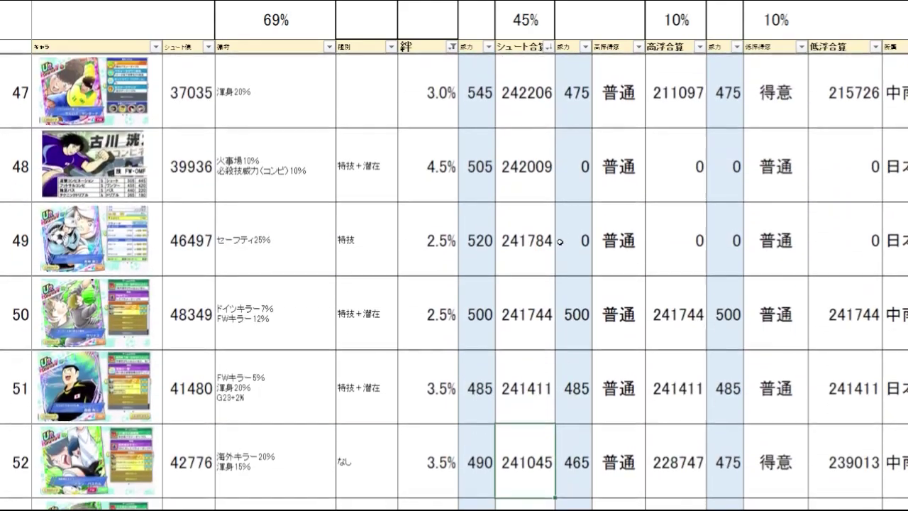
key("Down")
scroll(554, 207, "up", 3)
scroll(529, 213, "up", 3)
left_click(528, 287)
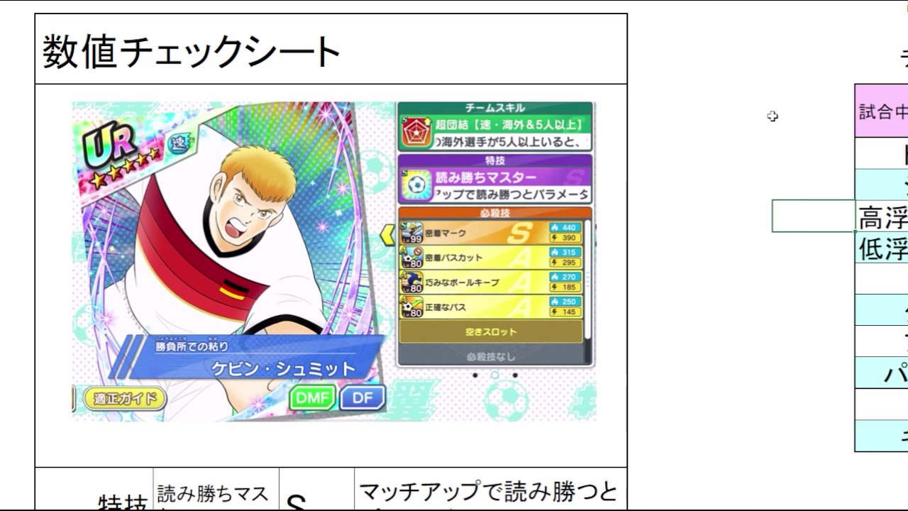
Examine the 特技 and チムスキ entries on the DMF/DF card's 数値チェックシート
scroll(773, 142, "down", 5)
left_click(742, 266)
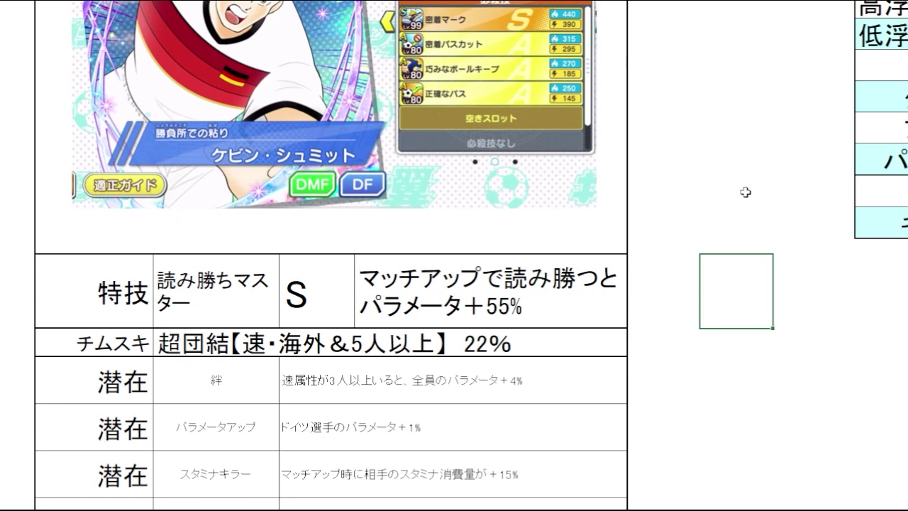
scroll(745, 192, "down", 2)
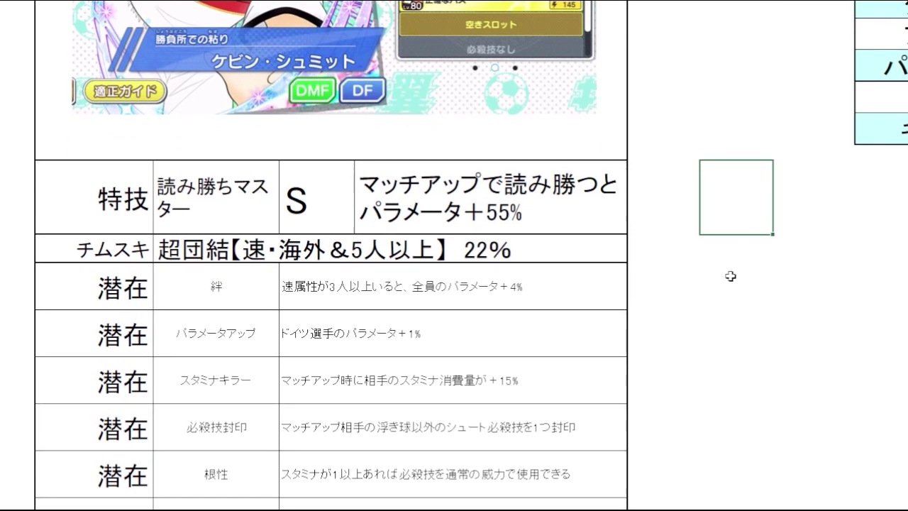
left_click(724, 255)
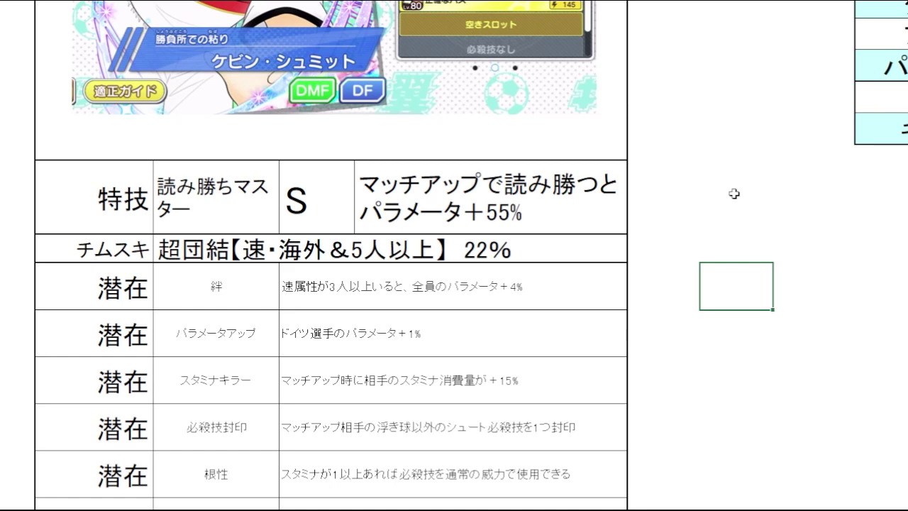
Examine the card's 絆 and パラメータアップ entries among its 潜在 skills
scroll(732, 145, "down", 2)
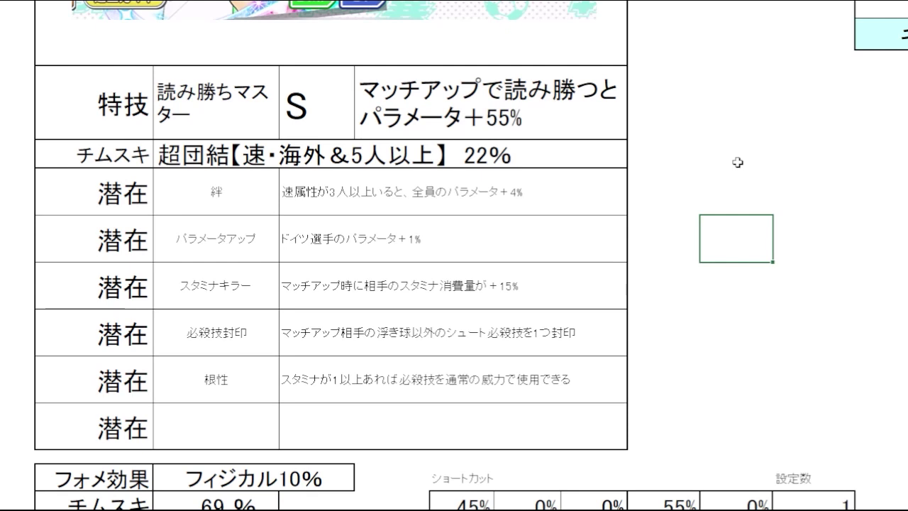
left_click(539, 246)
left_click(247, 248)
left_click(436, 239)
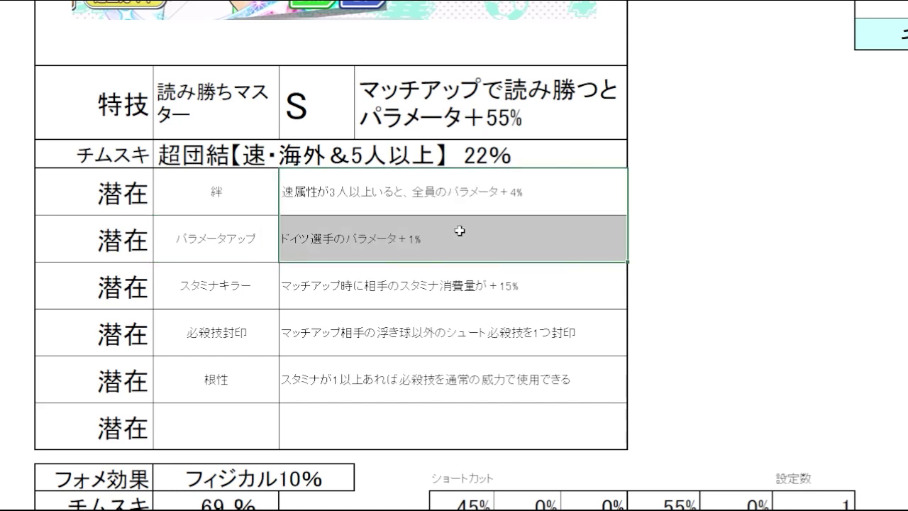
left_click(742, 228)
left_click(737, 194)
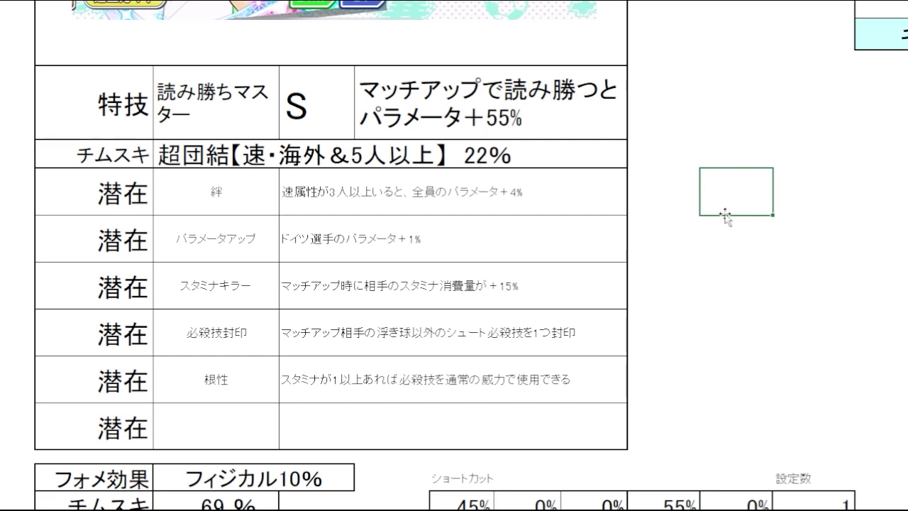
Examine the card's スタミナキラー, 必殺技封印 and 根性 entries among its 潜在 skills
scroll(724, 211, "up", 1)
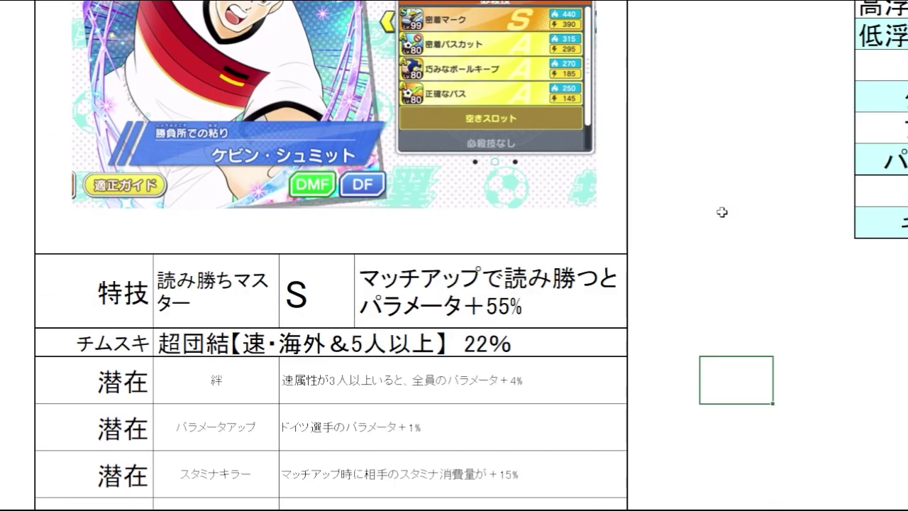
scroll(723, 211, "down", 1)
left_click(705, 263)
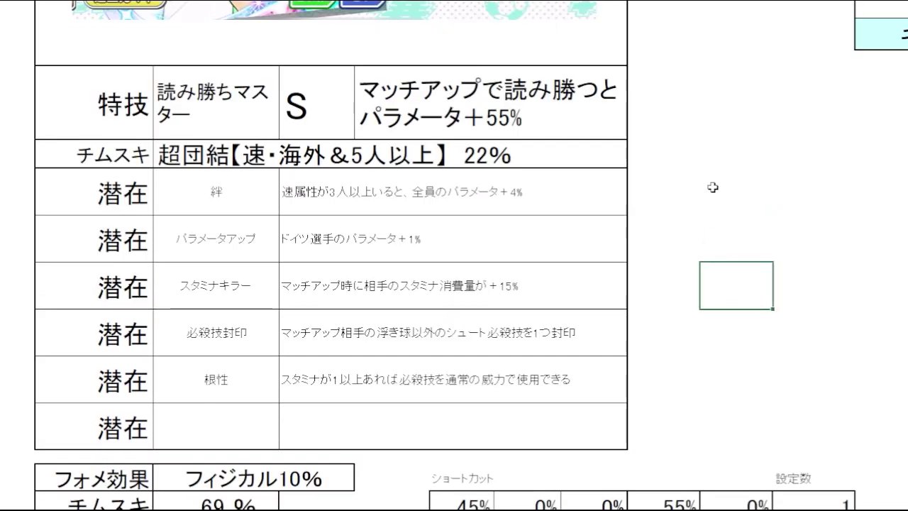
left_click(718, 332)
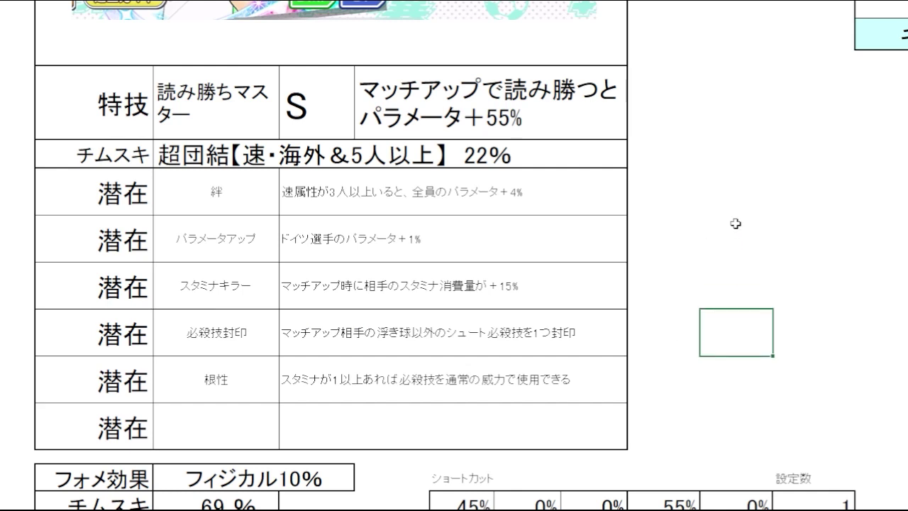
left_click(714, 383)
left_click(566, 350)
left_click_drag(634, 332, 239, 329)
left_click(729, 360)
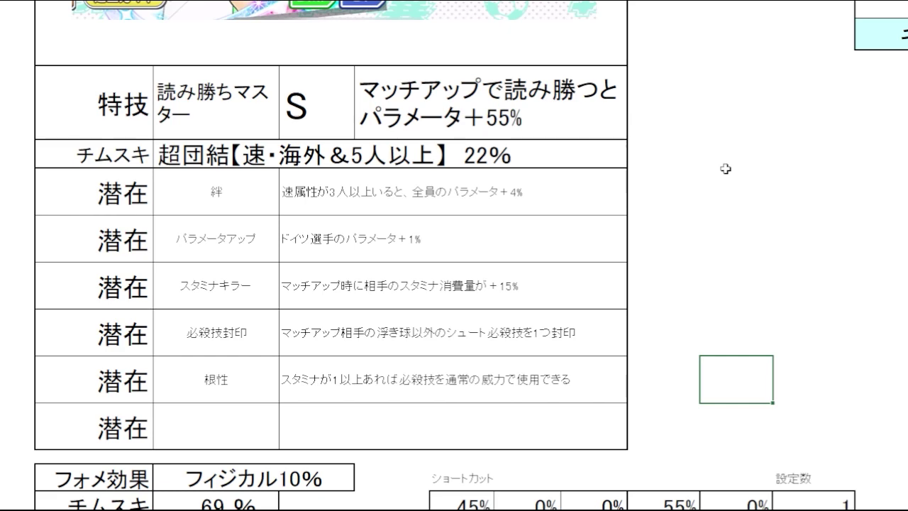
Review the card's parameter table from the 基礎 values to the 試合中 values
scroll(733, 147, "down", 3)
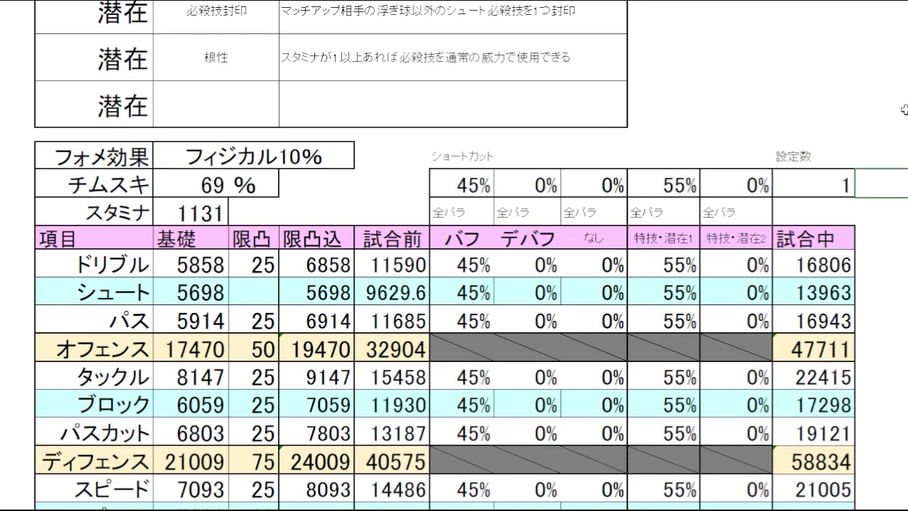
scroll(905, 110, "down", 2)
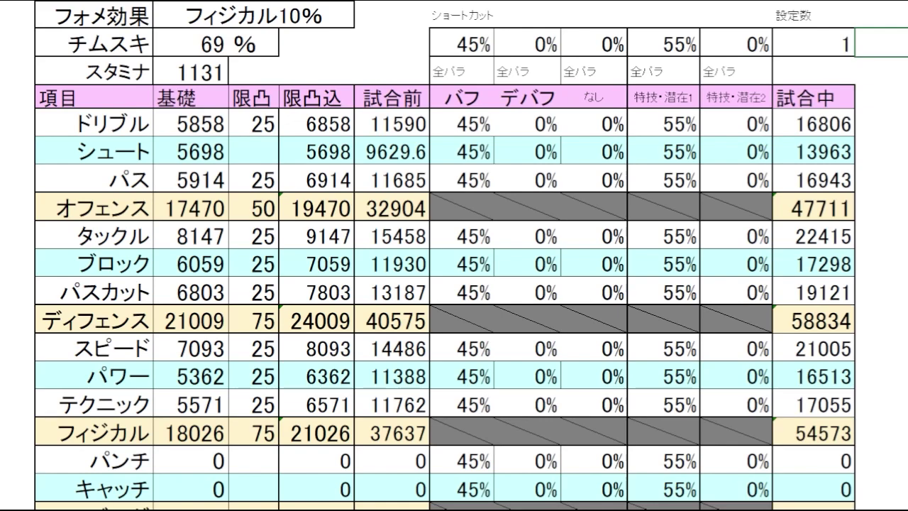
scroll(454, 255, "up", 11)
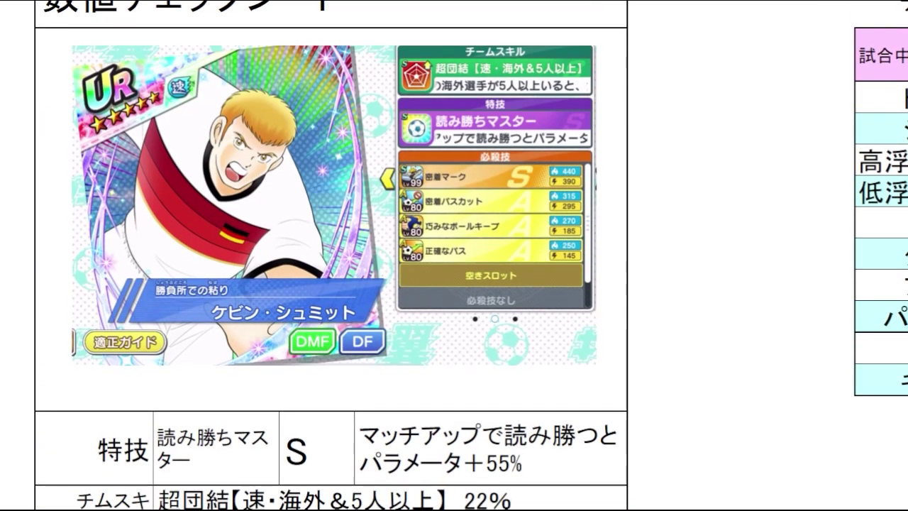
scroll(791, 245, "up", 1)
Compare the タックル, ブロック and パスカット values under なし in the 試合中能力値 table
scroll(791, 244, "down", 12)
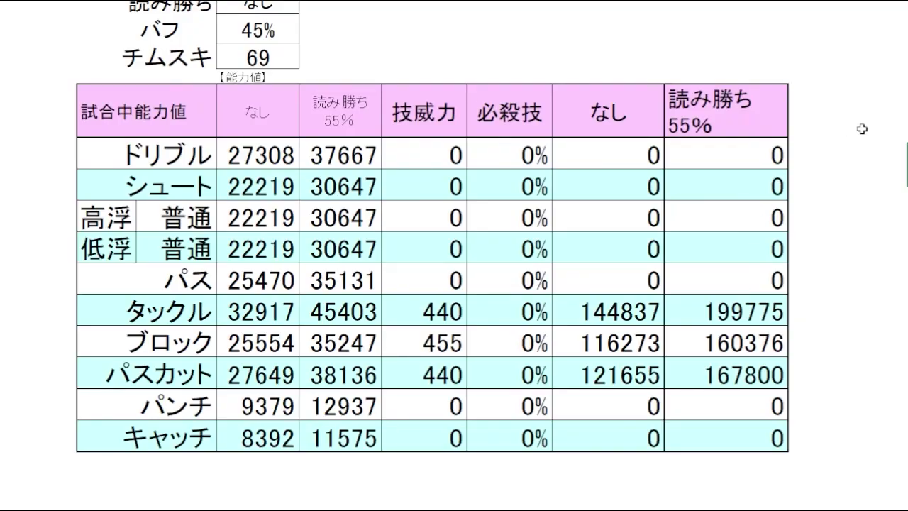
left_click_drag(277, 186, 274, 365)
left_click(273, 318)
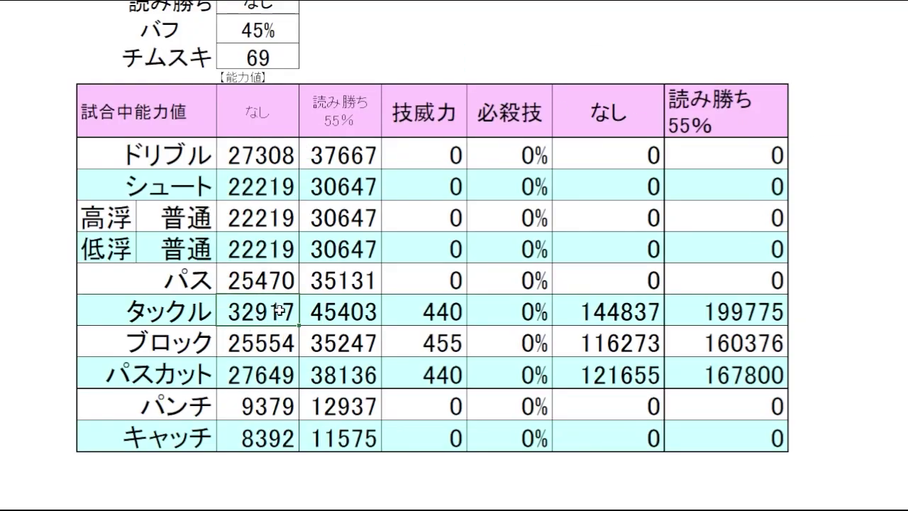
left_click(273, 376)
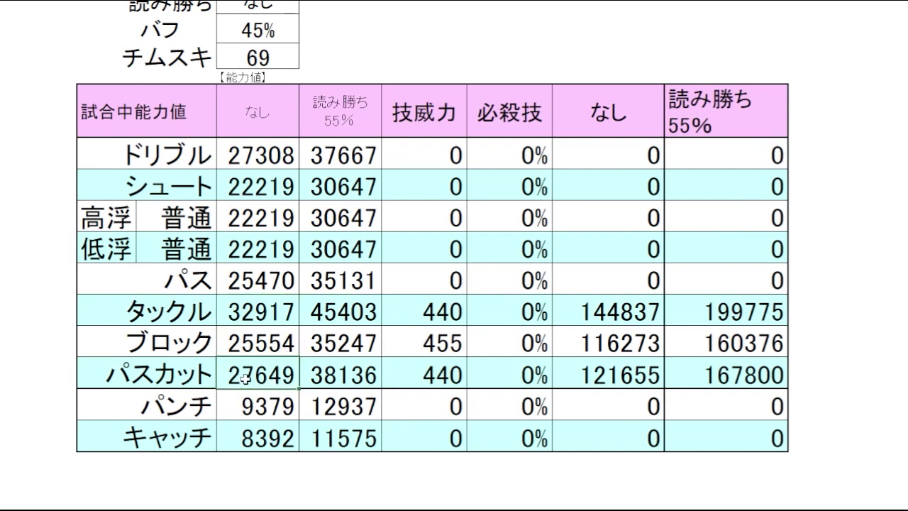
left_click_drag(261, 307, 266, 372)
left_click_drag(267, 305, 268, 381)
Compare the タックル, ブロック and パスカット ability values under 読み勝ち 55% in the 試合中能力値 table
left_click(349, 130)
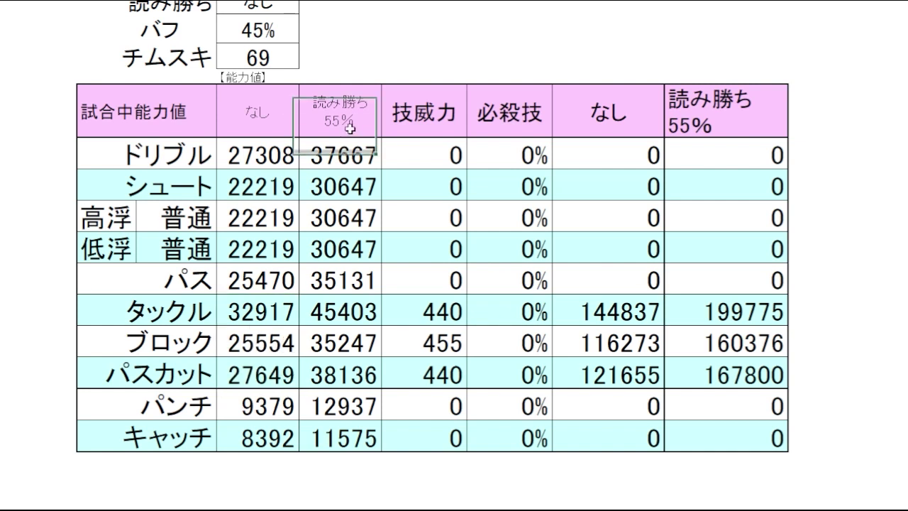
left_click(429, 57)
left_click(331, 316)
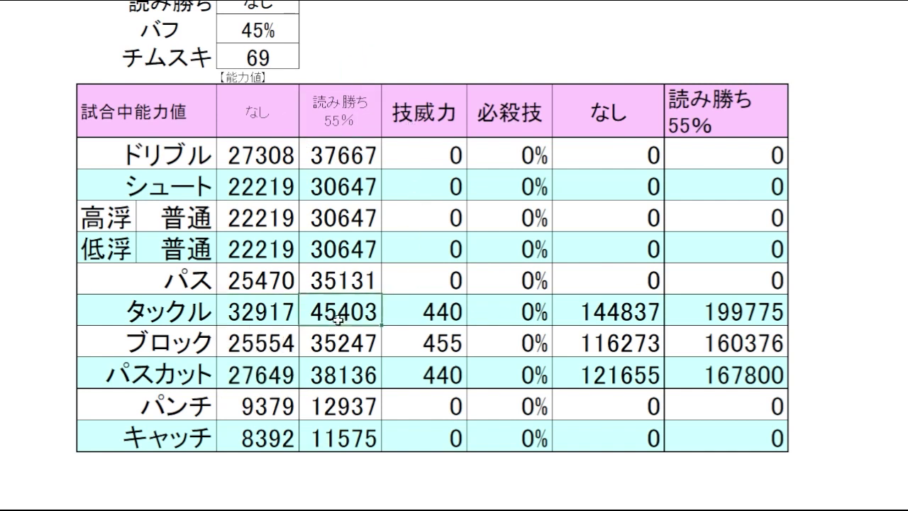
left_click(357, 349)
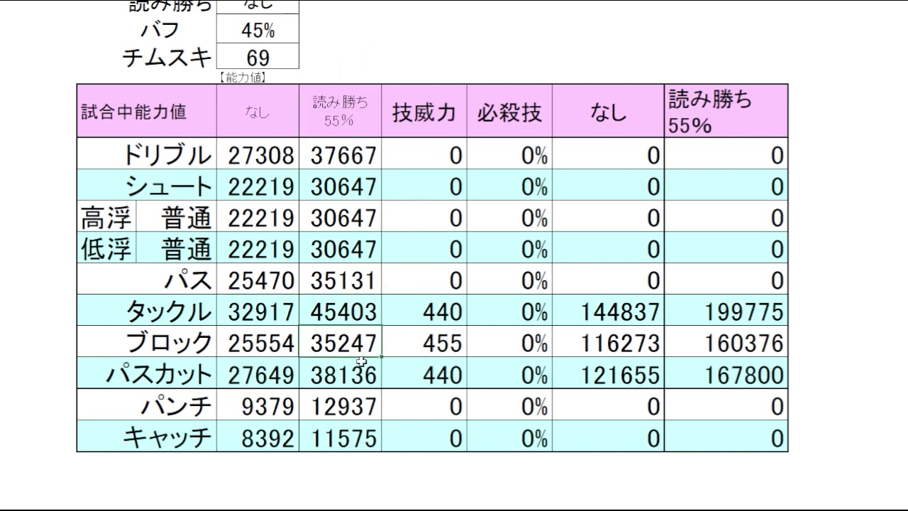
left_click(369, 392)
left_click(368, 378)
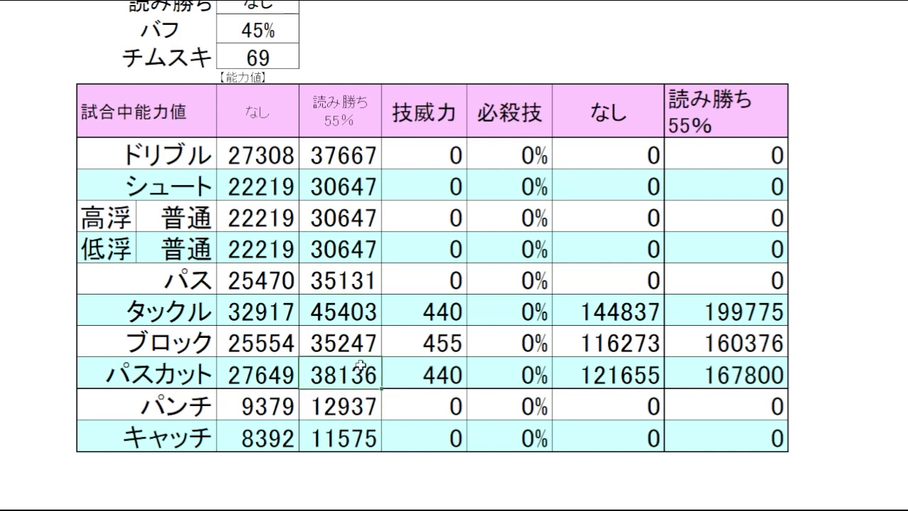
left_click(907, 247)
left_click(892, 190)
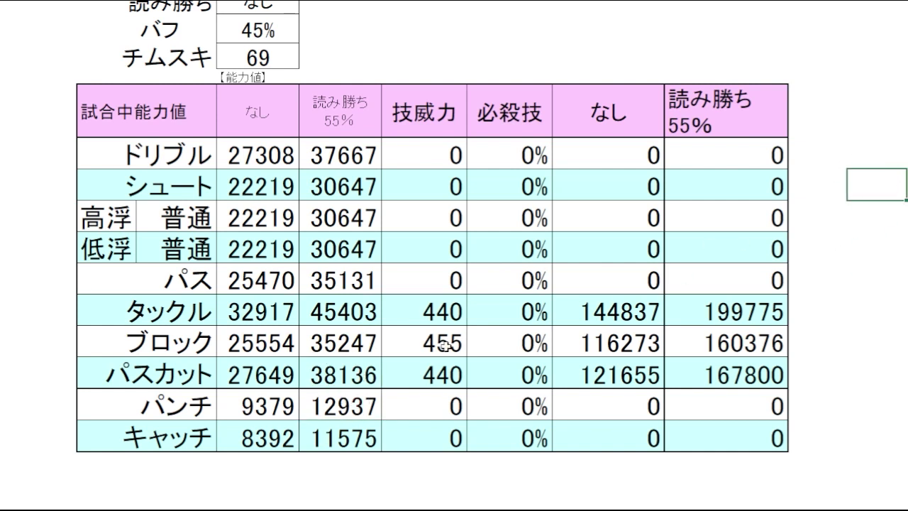
left_click(337, 327)
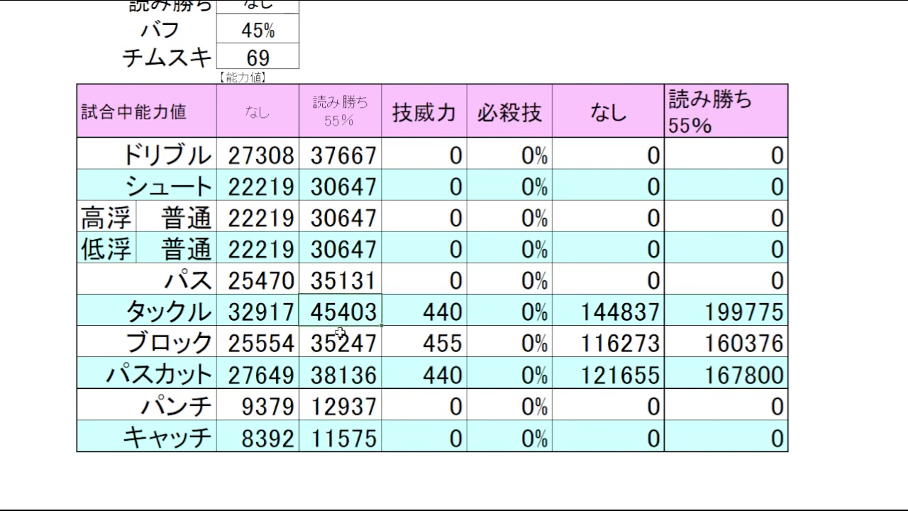
left_click(354, 343)
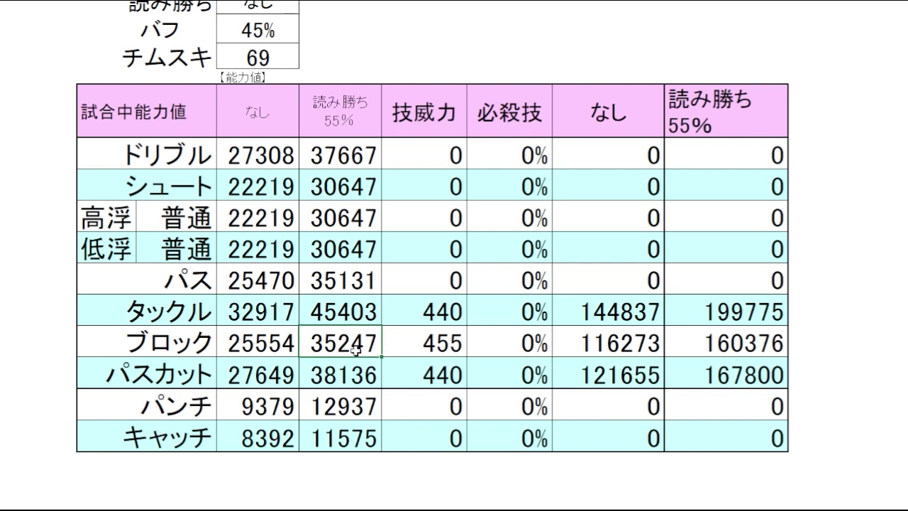
left_click(321, 367)
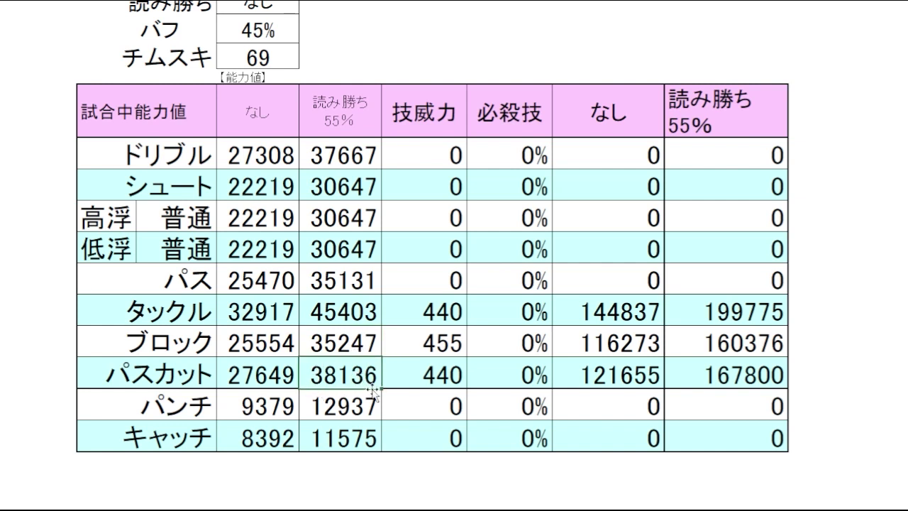